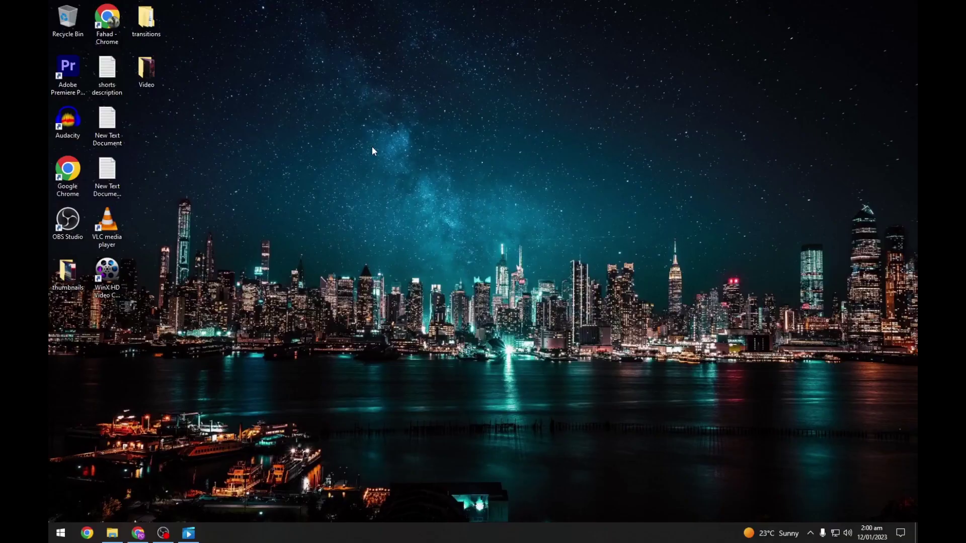
# Hide all desktop icons by unchecking Show desktop icons
pyautogui.rightClick(372, 147)
pyautogui.moveTo(402, 154)
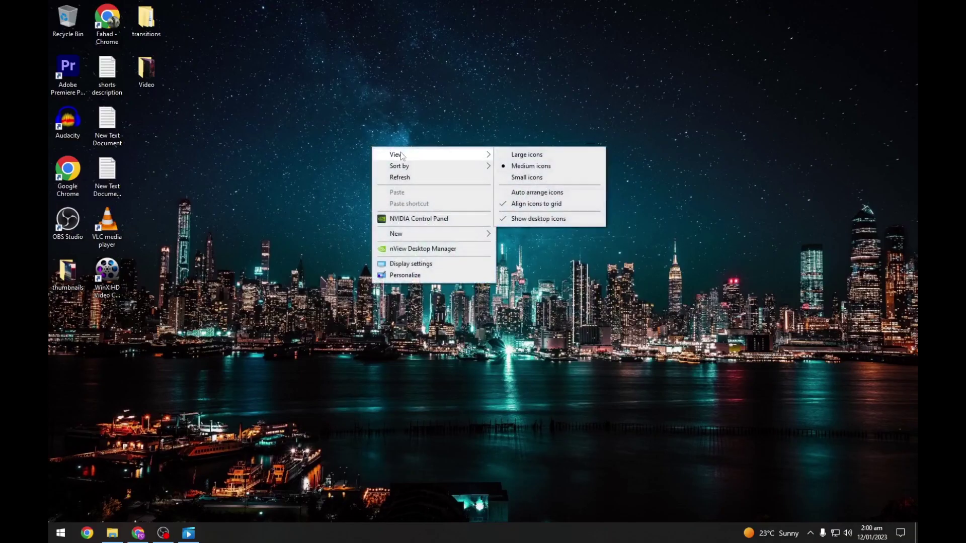
pyautogui.click(532, 218)
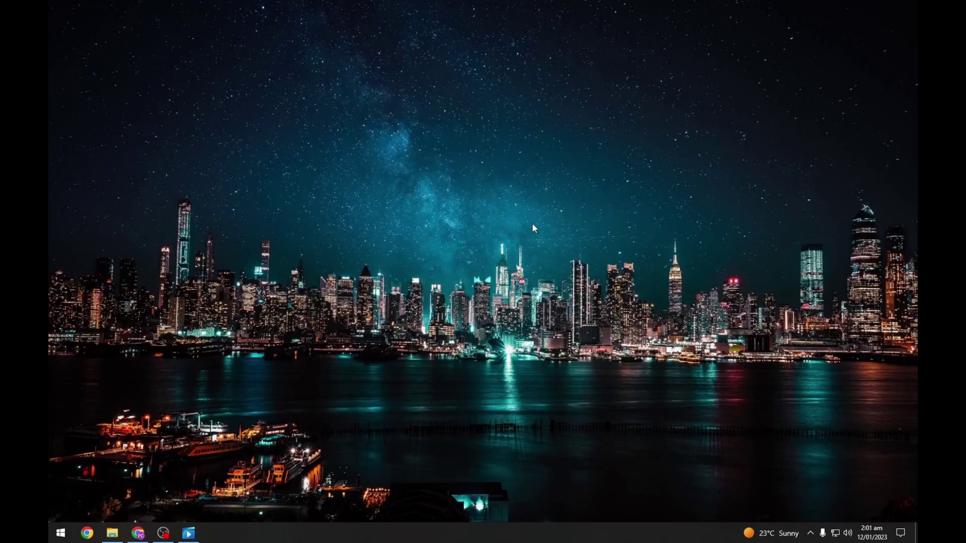
# Turn on automatic taskbar hiding in desktop mode in Taskbar settings, then close Settings
pyautogui.rightClick(451, 537)
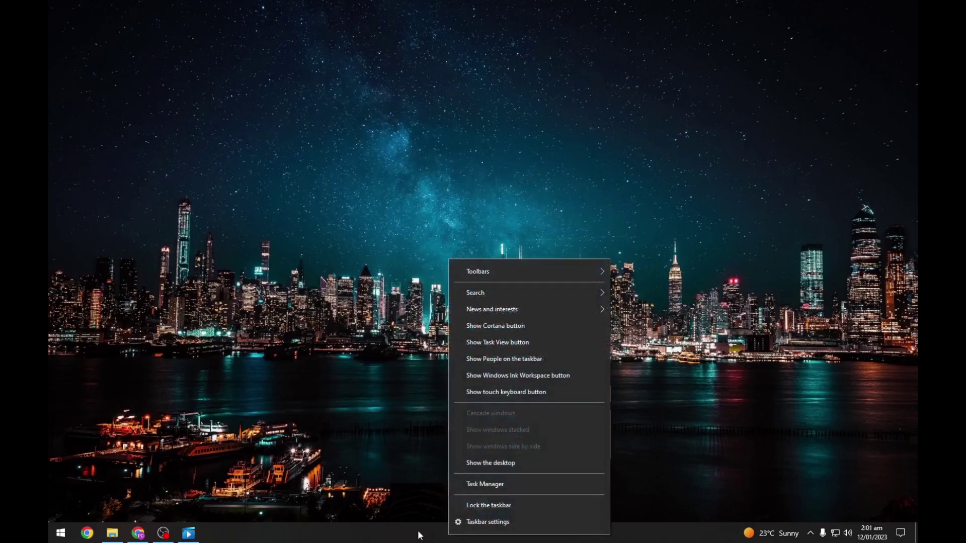
pyautogui.click(476, 523)
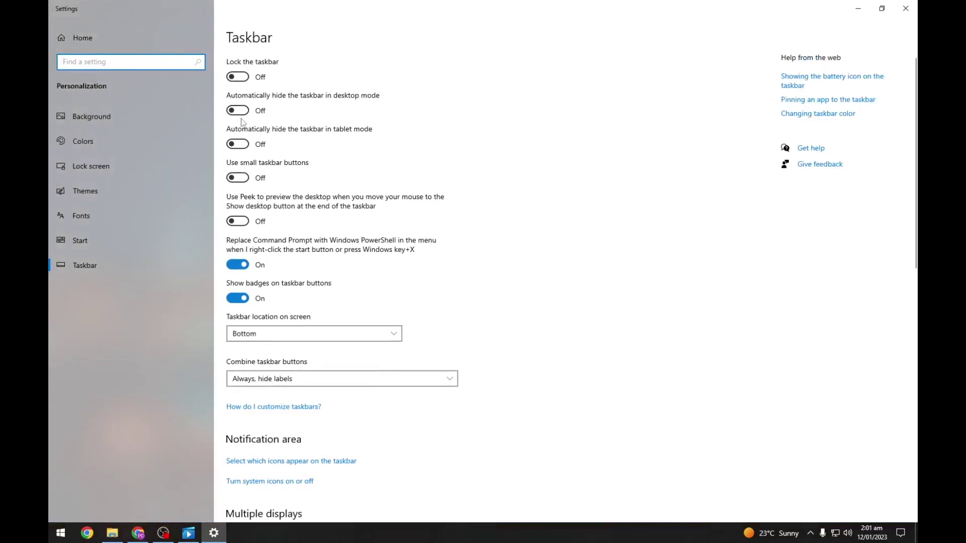
pyautogui.click(240, 111)
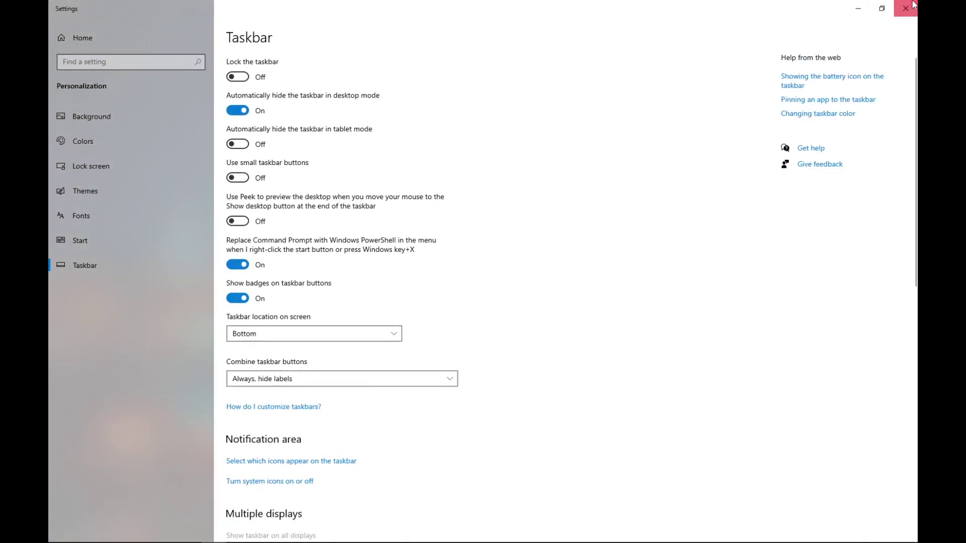
pyautogui.click(858, 8)
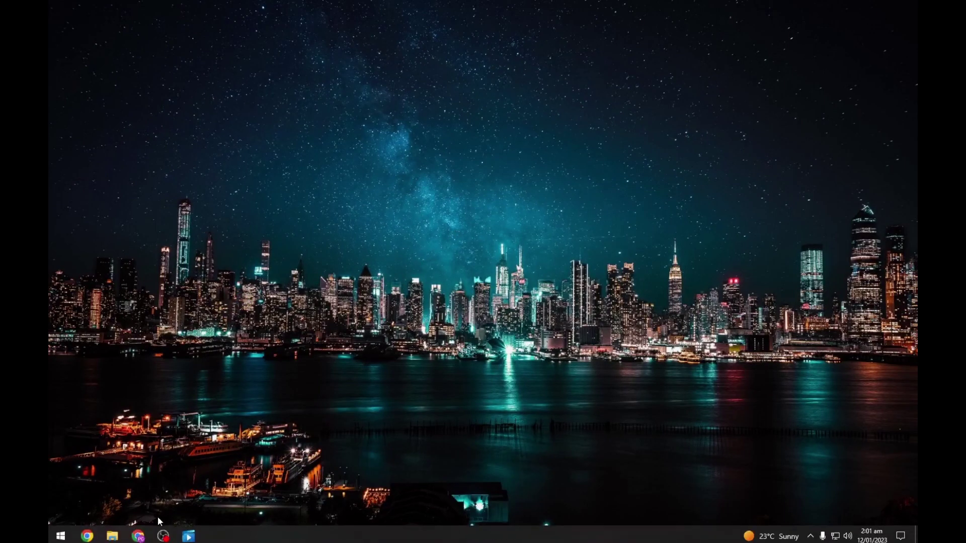
# Download the Rainmeter 4.5.17 installer from rainmeter.net and run a standard installation
pyautogui.click(142, 534)
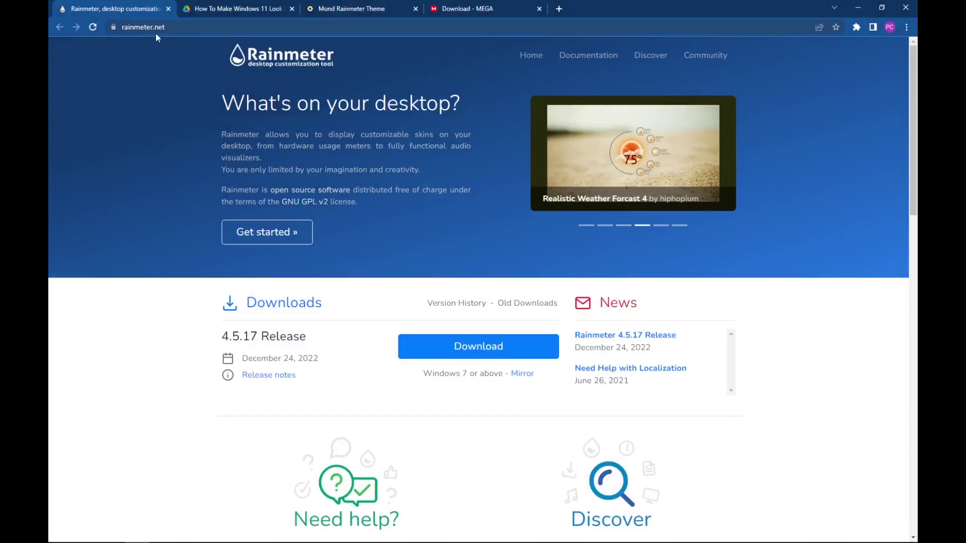
pyautogui.click(436, 352)
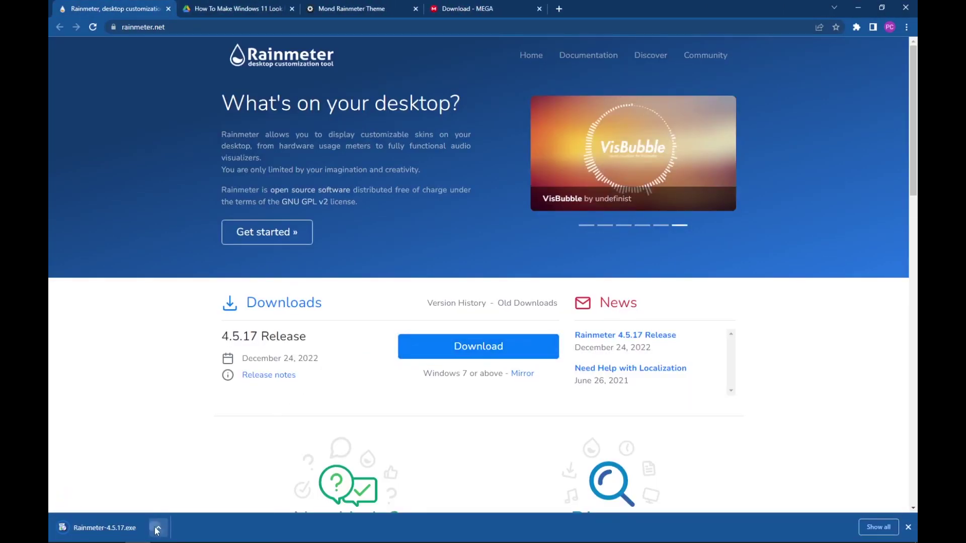
pyautogui.click(157, 530)
pyautogui.click(170, 460)
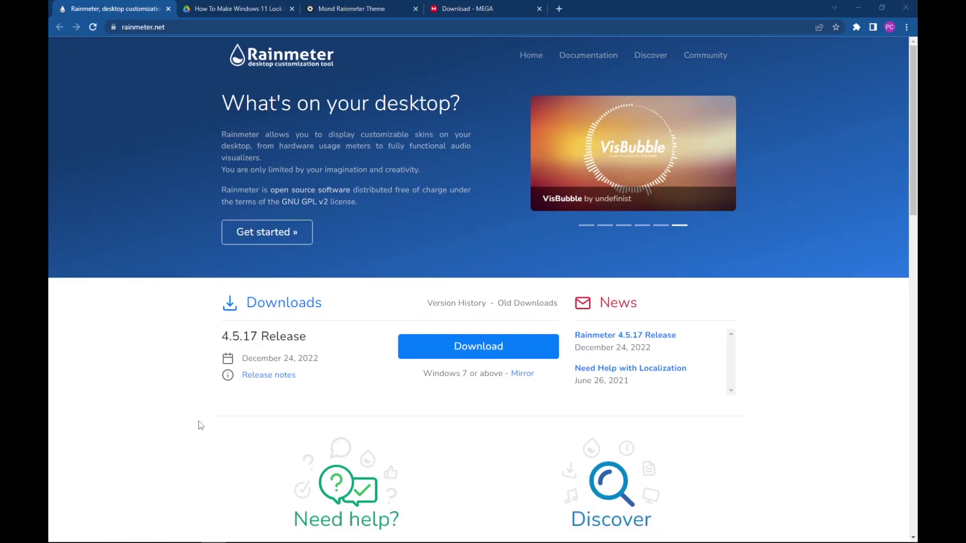
pyautogui.click(480, 301)
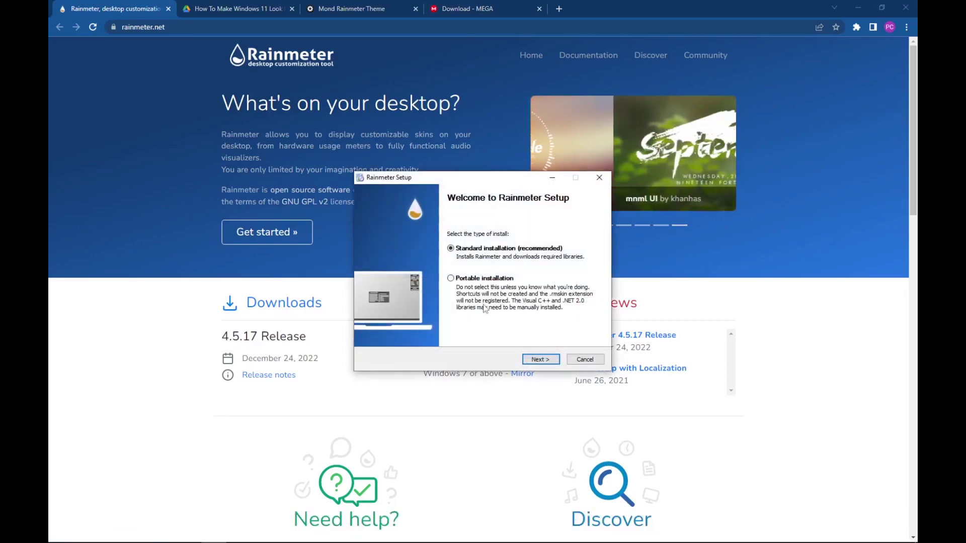
pyautogui.click(535, 359)
pyautogui.click(541, 360)
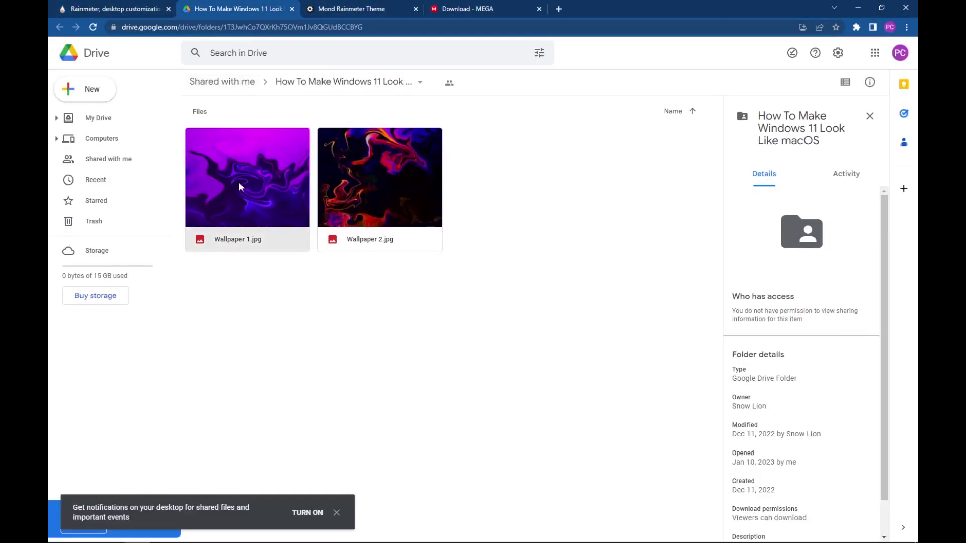
# Set the purple Wallpaper 1.jpg as the desktop background, close Photos, and show the desktop
pyautogui.rightClick(238, 182)
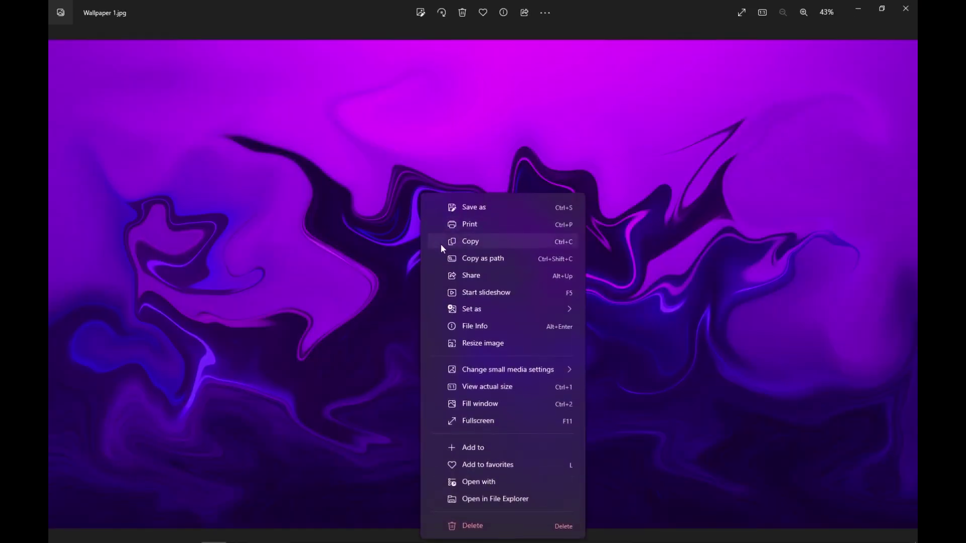
pyautogui.moveTo(579, 310)
pyautogui.click(603, 330)
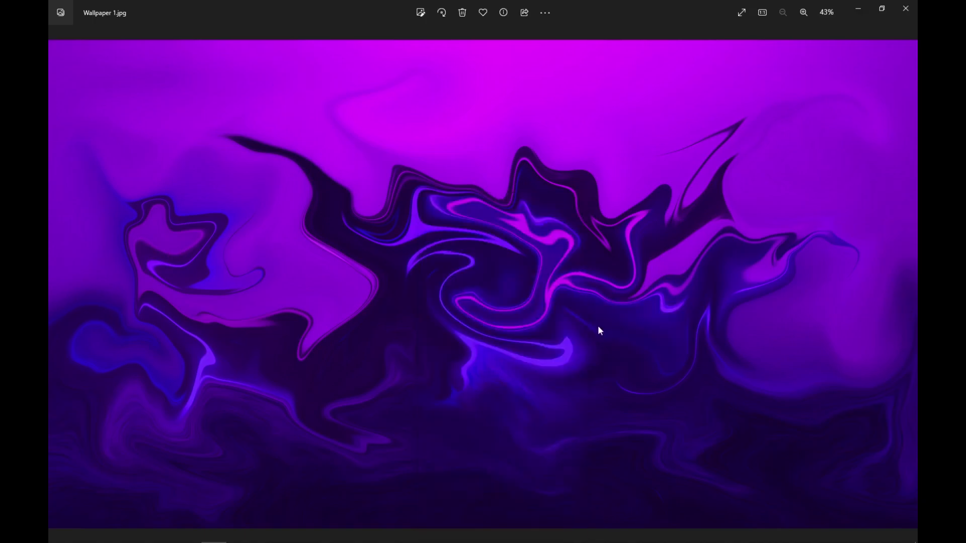
pyautogui.click(906, 9)
pyautogui.press('super+d')
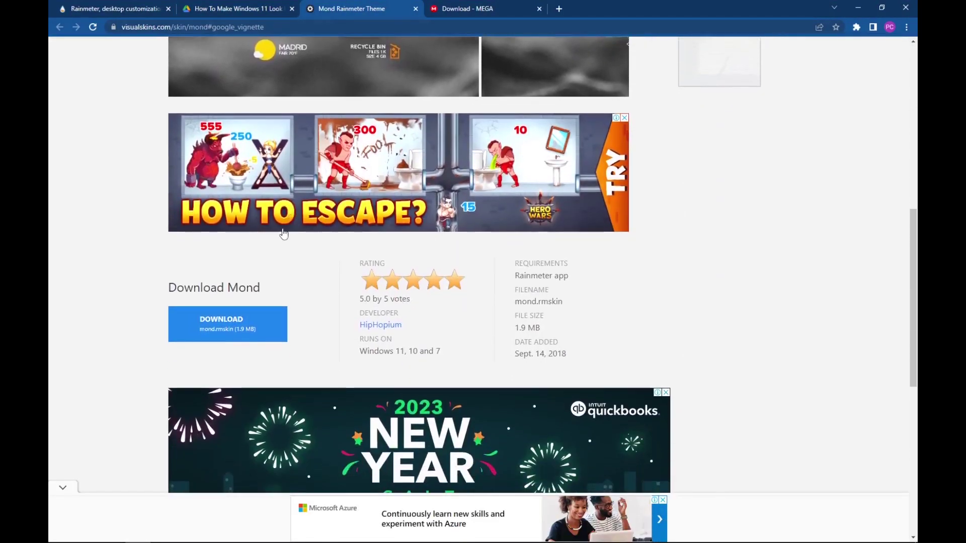
# Download mond.rmskin and install the Mond skin into Rainmeter
pyautogui.click(265, 333)
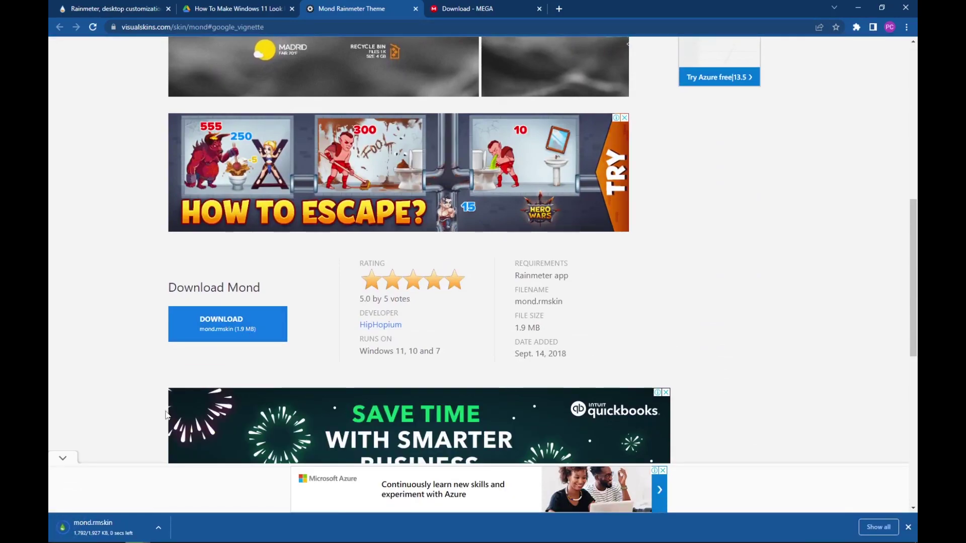
pyautogui.click(158, 527)
pyautogui.click(189, 459)
pyautogui.click(505, 373)
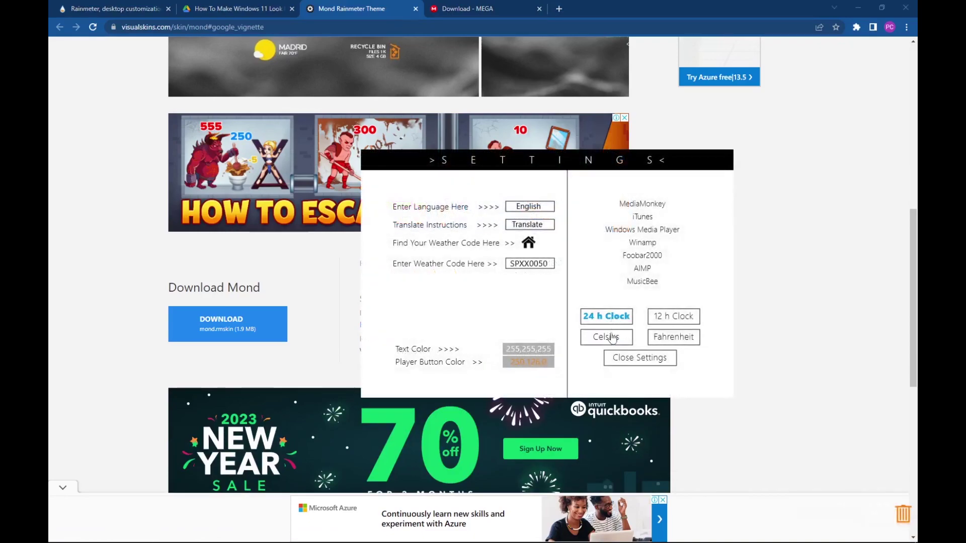
# Set the Mond weather to Celsius, close its settings, and reveal the desktop
pyautogui.click(613, 340)
pyautogui.click(618, 357)
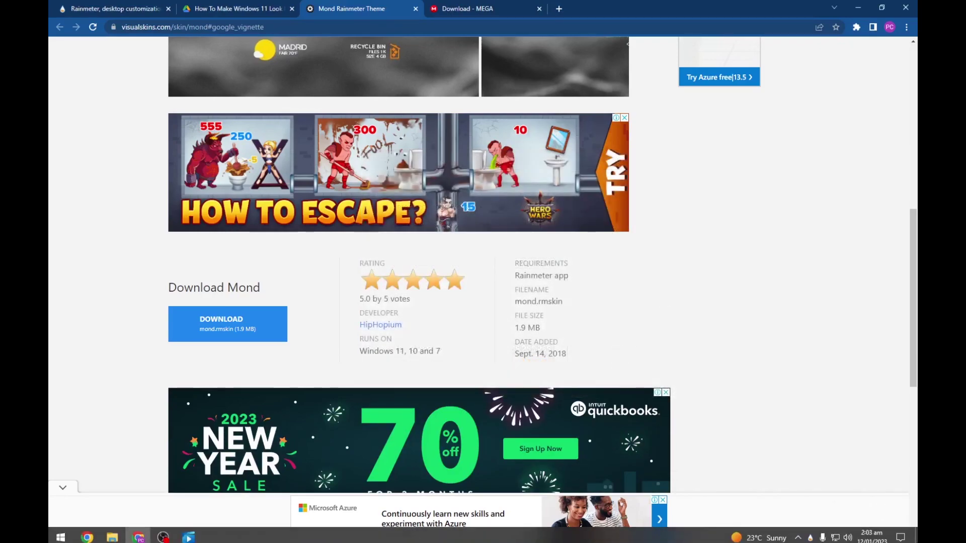
pyautogui.press('super+d')
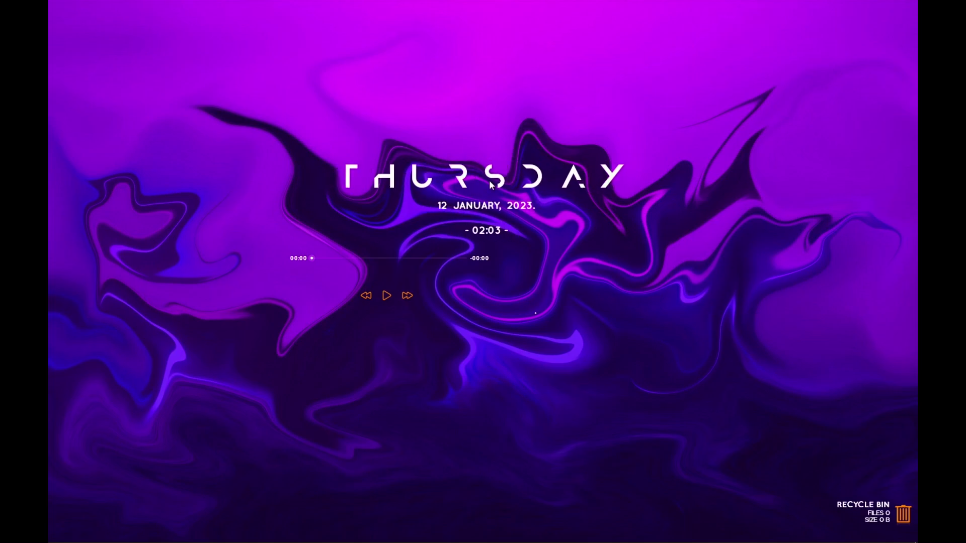
# Move the Mond music player, then unload it, leaving only the day, date and clock
pyautogui.moveTo(463, 260); pyautogui.dragTo(564, 462)
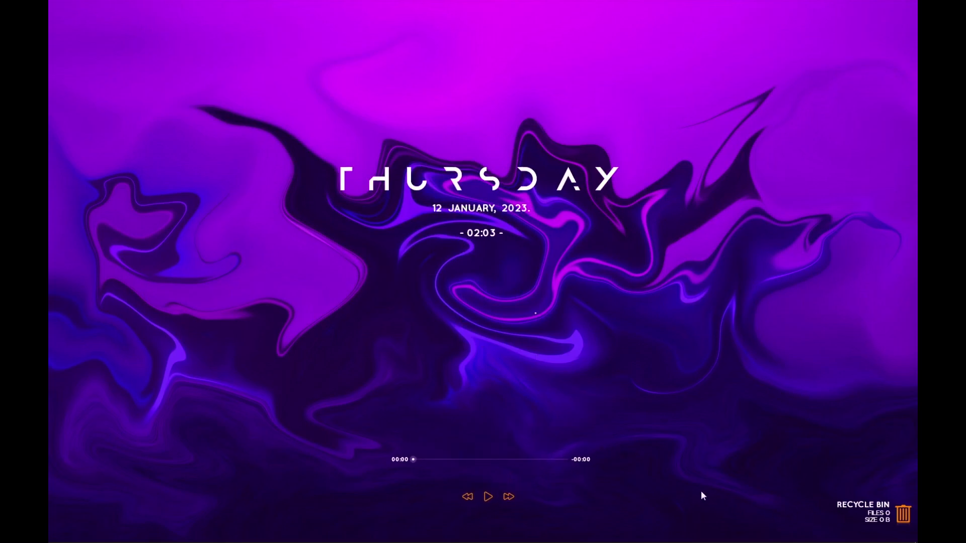
pyautogui.moveTo(515, 463); pyautogui.dragTo(512, 328)
pyautogui.rightClick(512, 327)
pyautogui.click(546, 443)
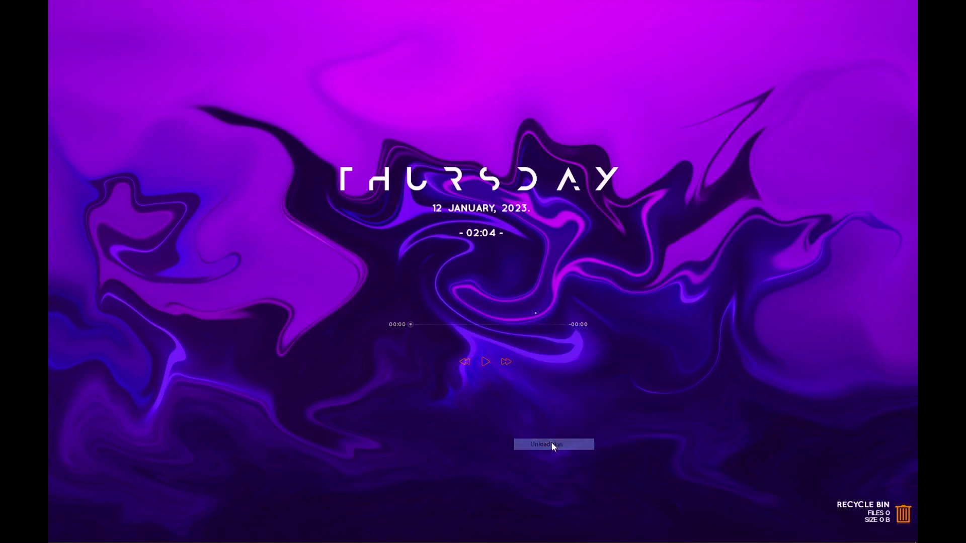
# Open the Mond Clock skin's code in a maximized Notepad window
pyautogui.rightClick(460, 185)
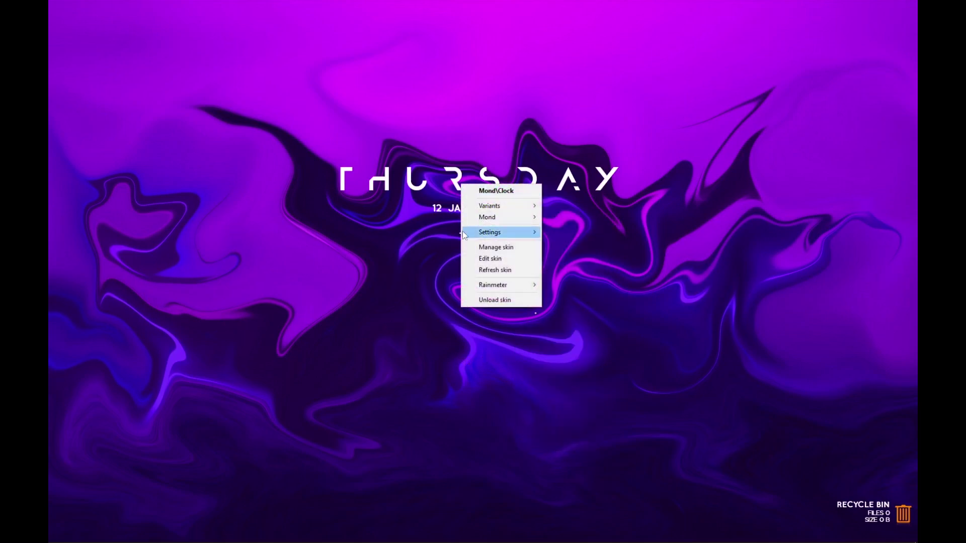
pyautogui.click(497, 258)
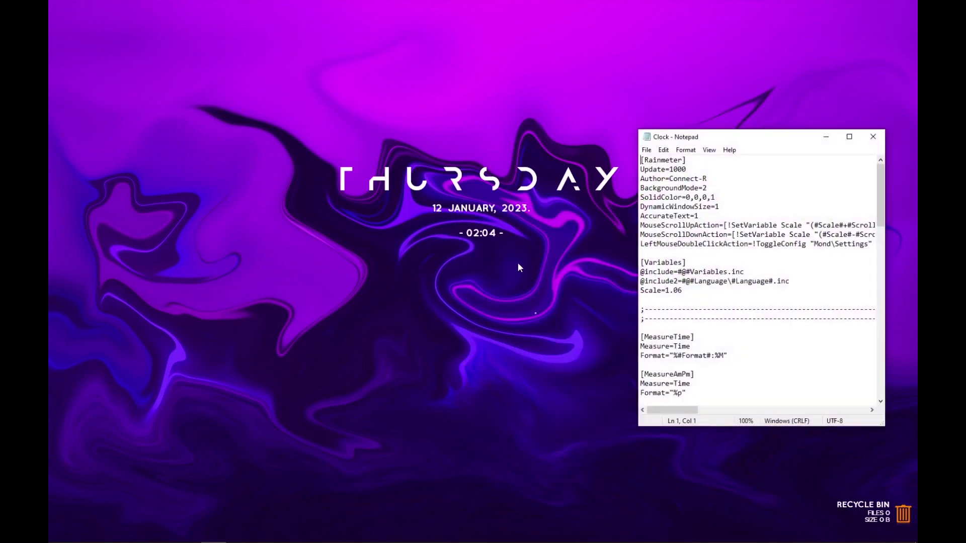
pyautogui.click(848, 137)
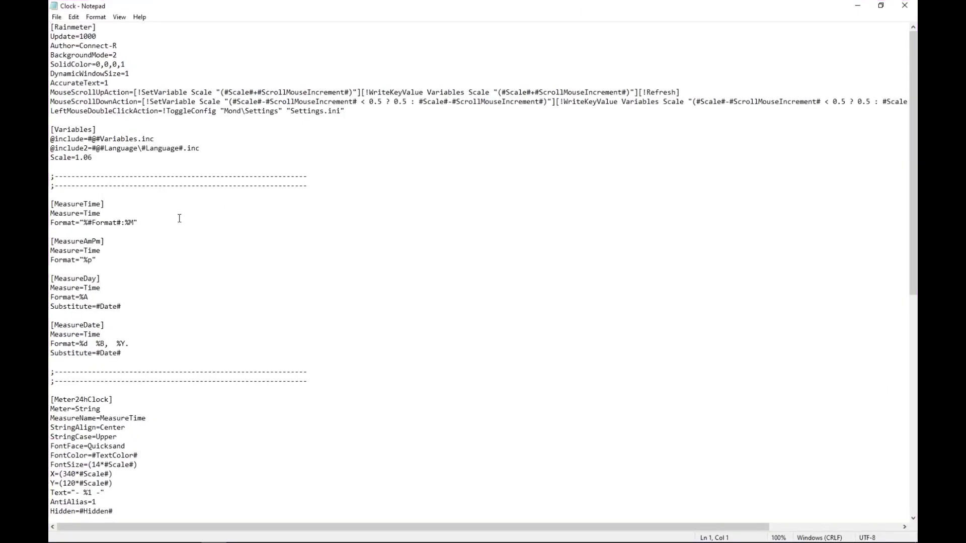
# Delete the MeasureTime, Meter24hClock and Meter12hClock blocks and save the Clock file
pyautogui.moveTo(103, 207); pyautogui.dragTo(129, 222)
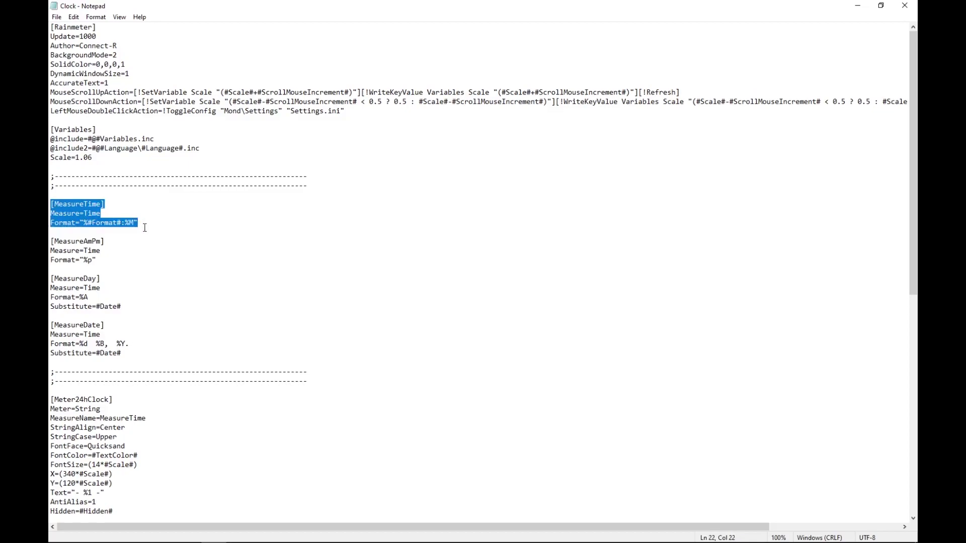
pyautogui.press('Delete')
pyautogui.scroll(-8, 143, 232)
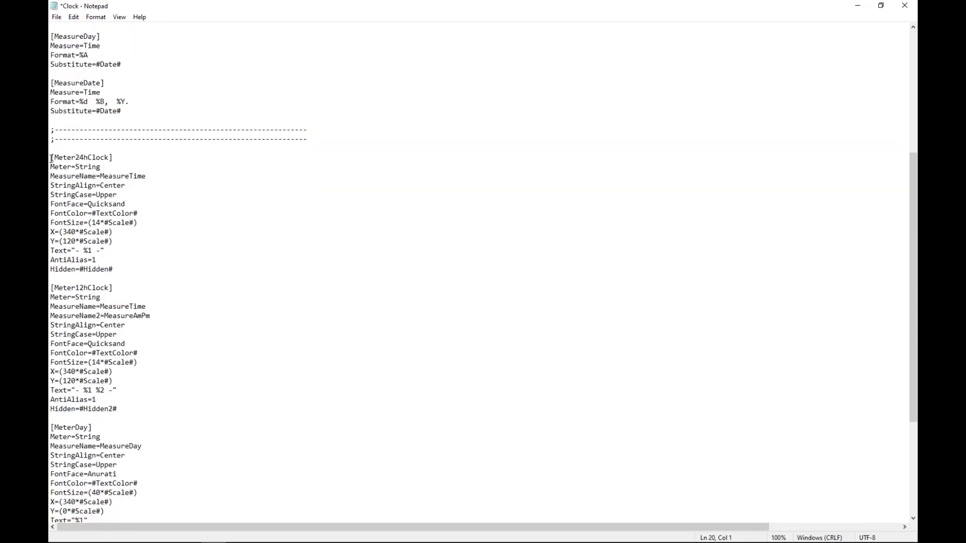
pyautogui.moveTo(51, 158); pyautogui.dragTo(127, 410)
pyautogui.press('Delete')
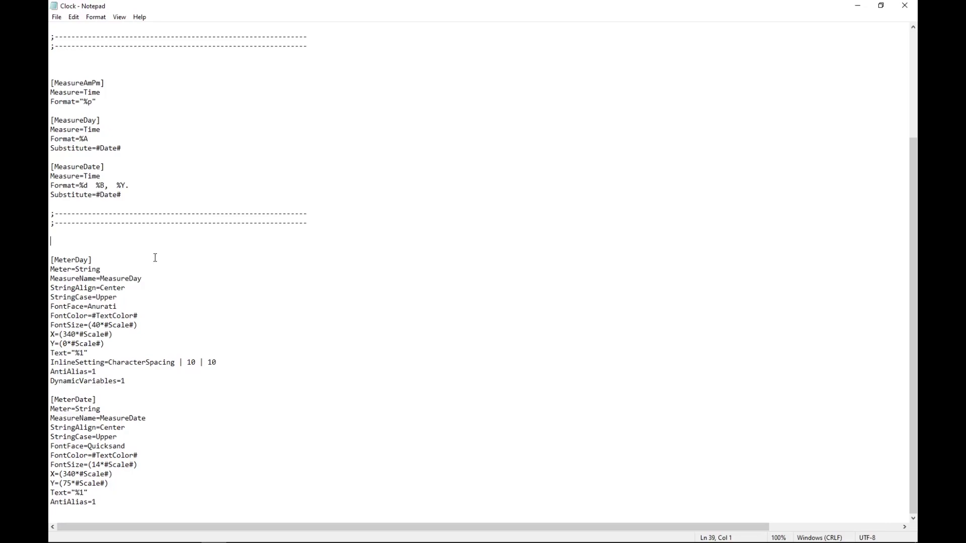
pyautogui.scroll(5, 163, 255)
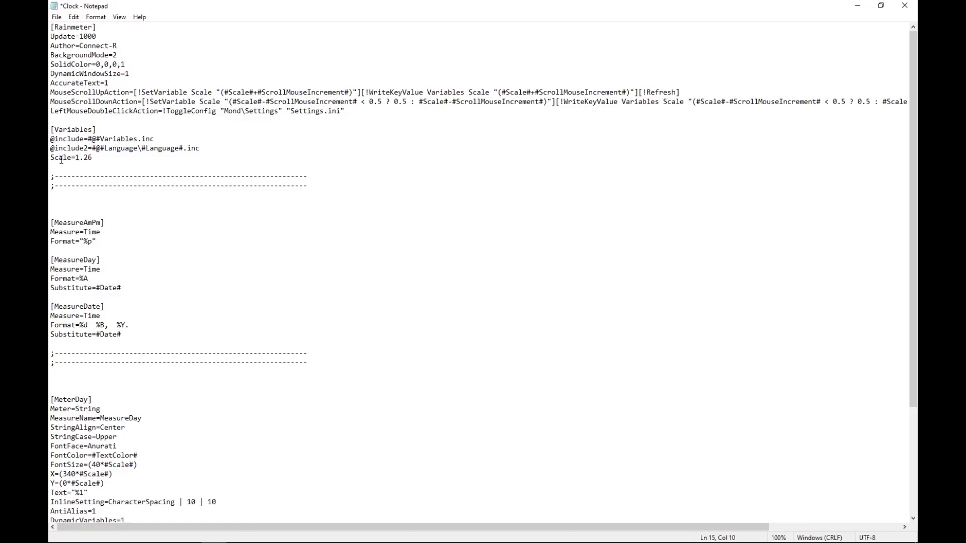
pyautogui.click(57, 17)
pyautogui.click(69, 62)
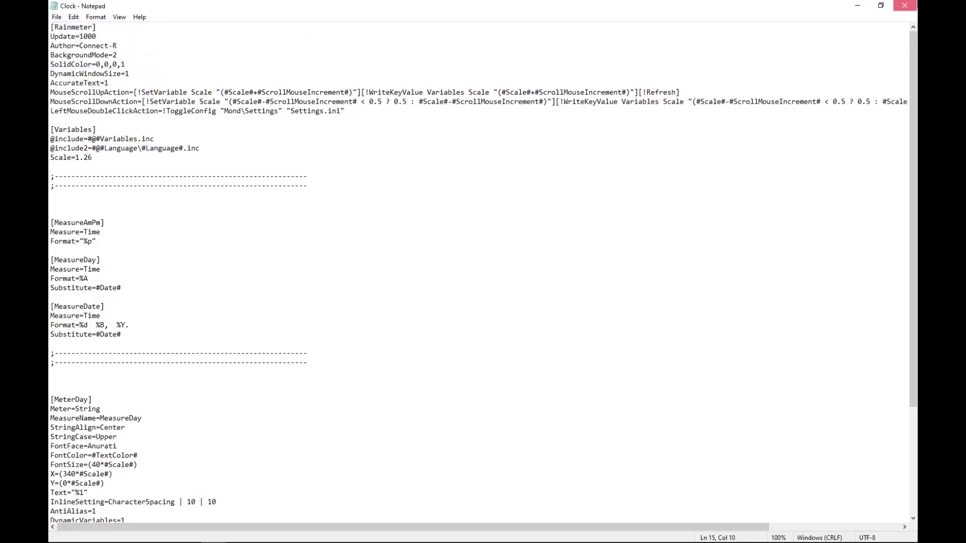
# Close the Clock file and refresh the clock skin to show only day and date
pyautogui.click(904, 5)
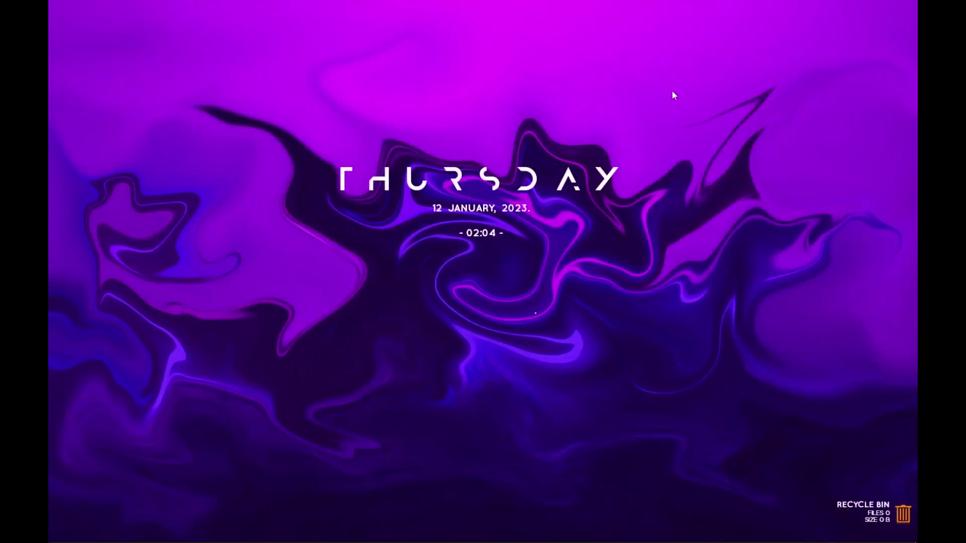
pyautogui.rightClick(476, 182)
pyautogui.moveTo(505, 236)
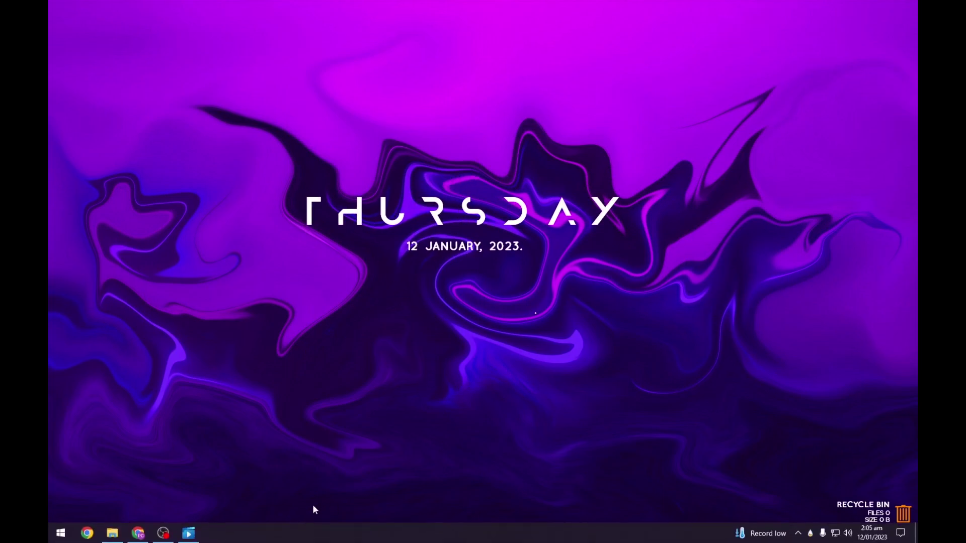
# Download Desktop Look Cool.zip (7.6 MB) from the MEGA tab until it completes
pyautogui.click(137, 534)
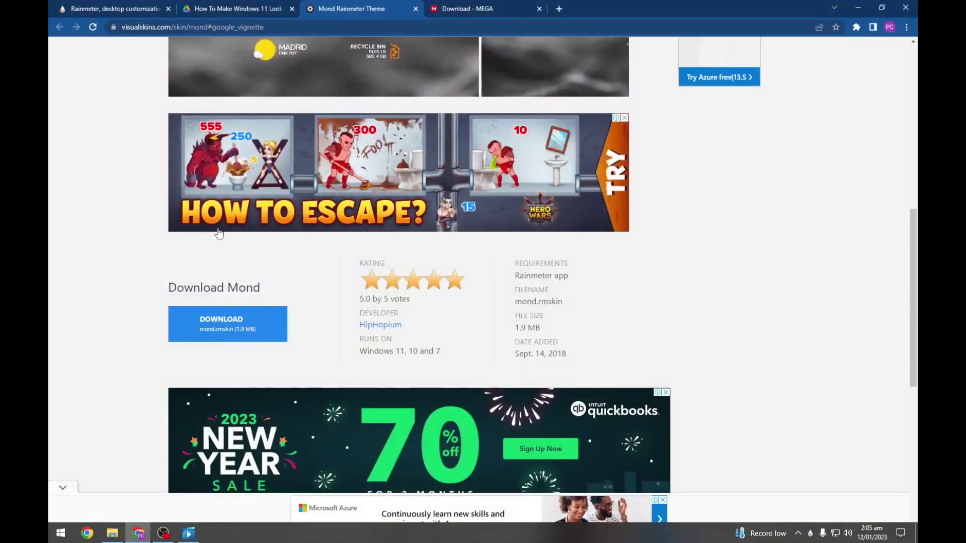
pyautogui.click(483, 9)
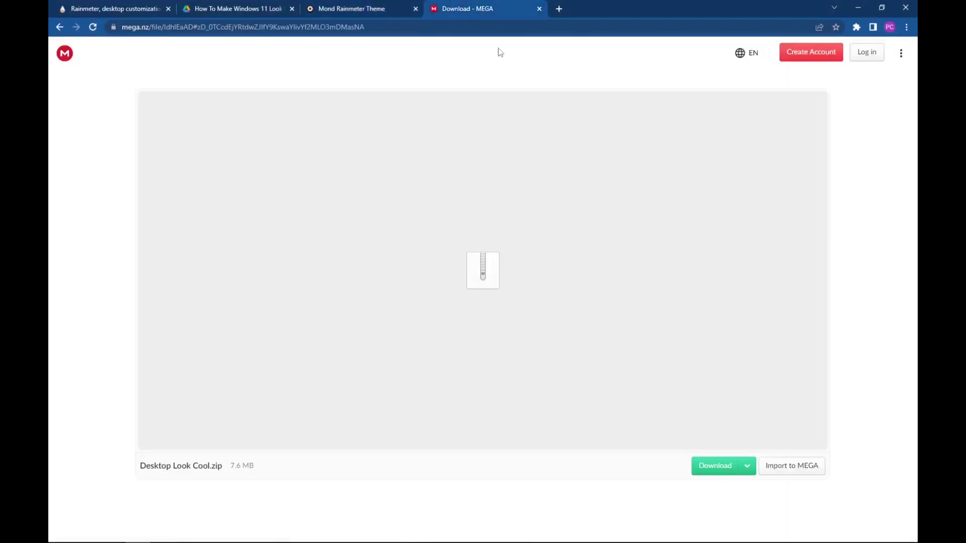
pyautogui.click(717, 466)
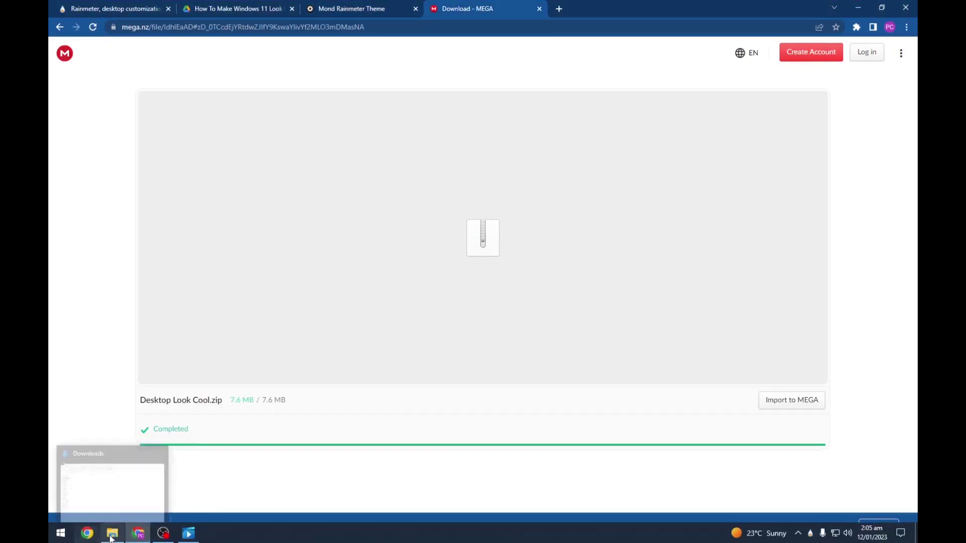
# Extract Desktop Look Cool.zip in Downloads and open Desktop Look Beautiful > Skin
pyautogui.click(112, 538)
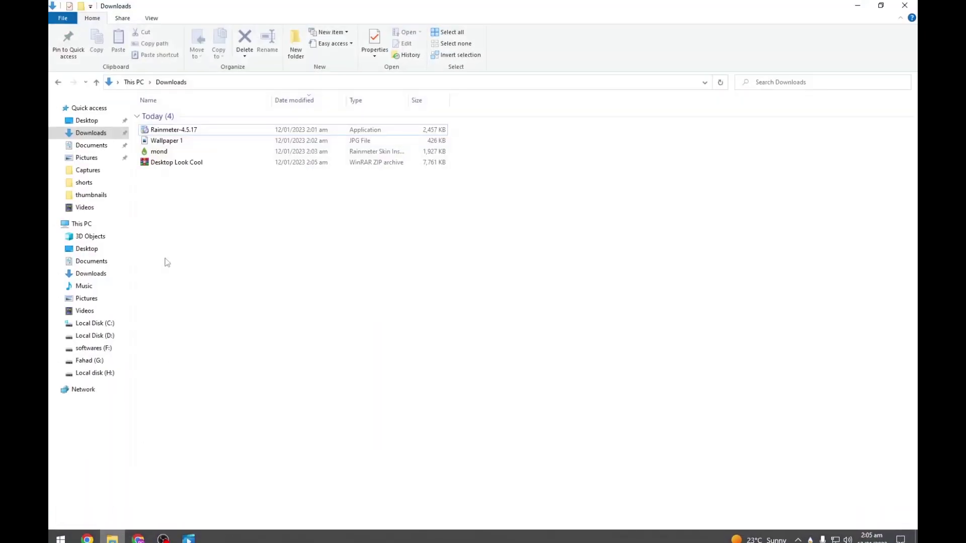
pyautogui.rightClick(173, 164)
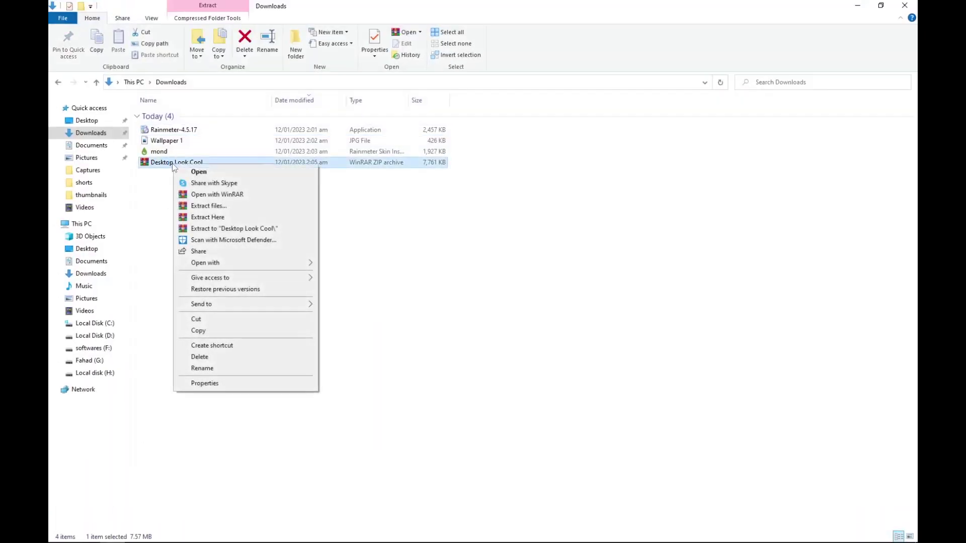
pyautogui.click(192, 217)
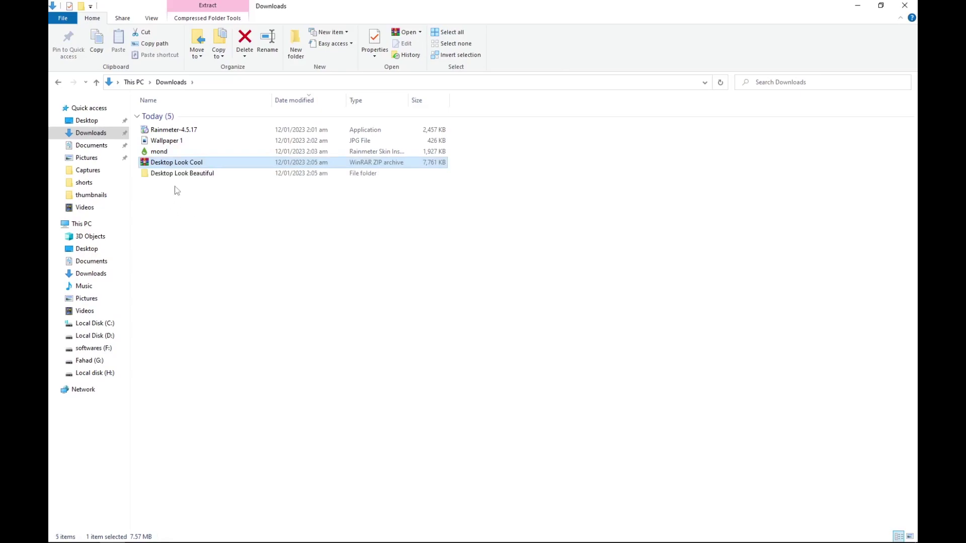
pyautogui.doubleClick(177, 175)
pyautogui.doubleClick(162, 128)
# Install the Lumiero skin without its layout, then the Lano.Visualizer skin
pyautogui.doubleClick(166, 116)
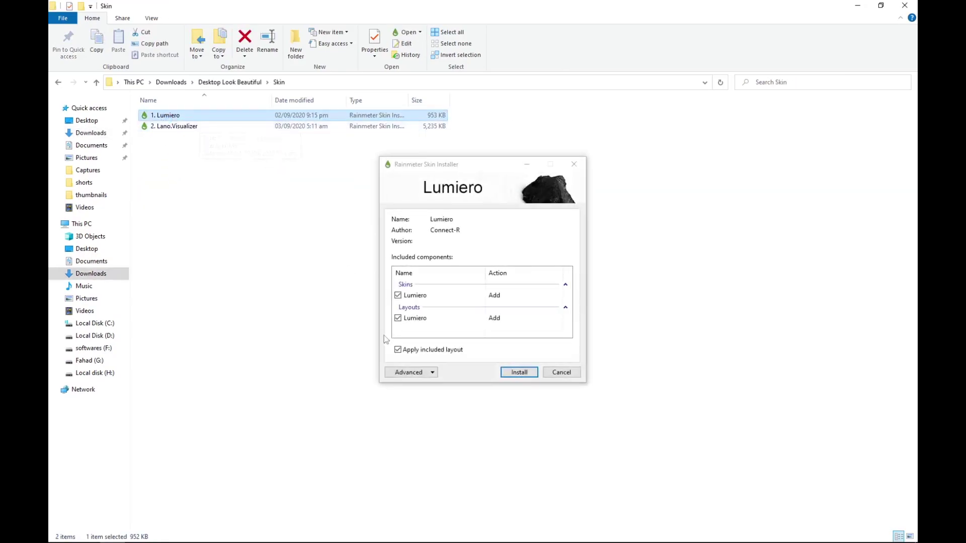
pyautogui.click(397, 350)
pyautogui.click(519, 373)
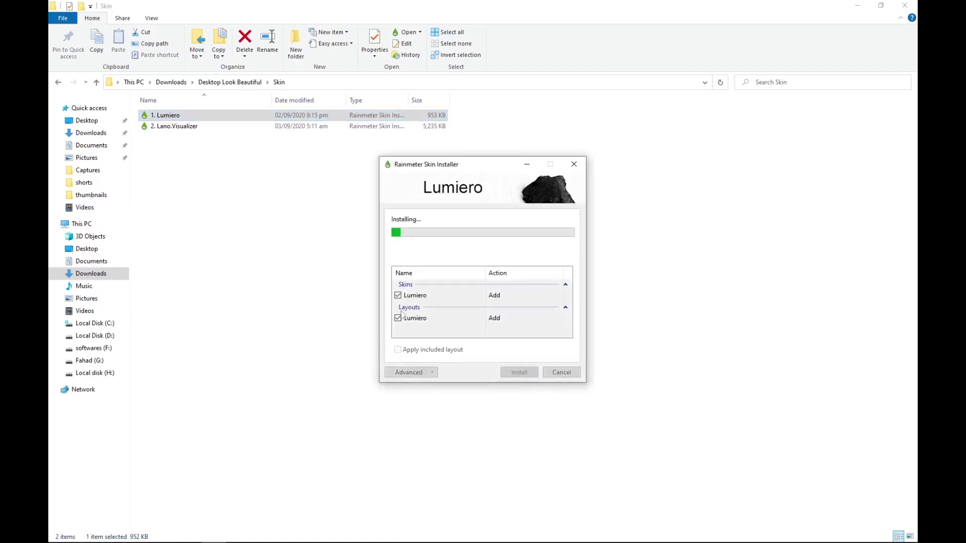
pyautogui.doubleClick(206, 128)
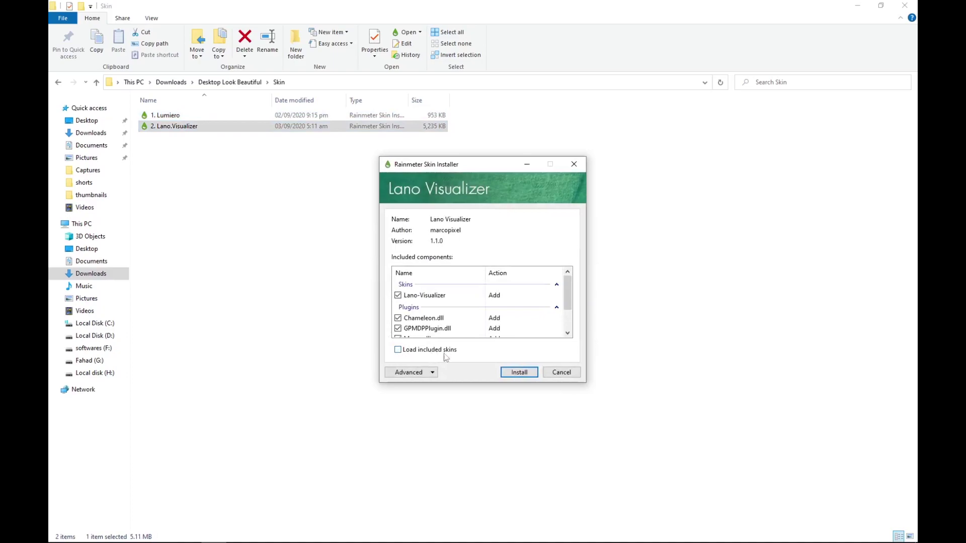
pyautogui.click(513, 373)
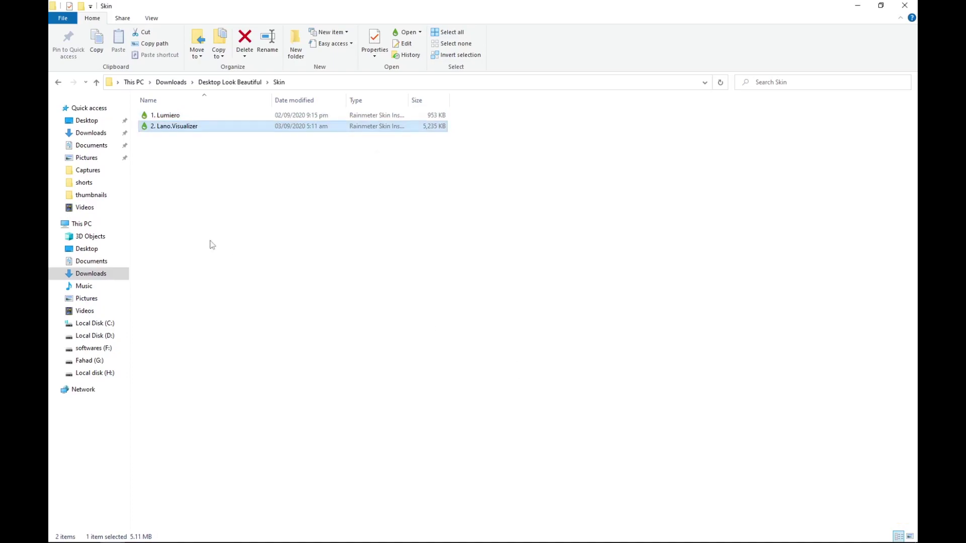
pyautogui.click(241, 233)
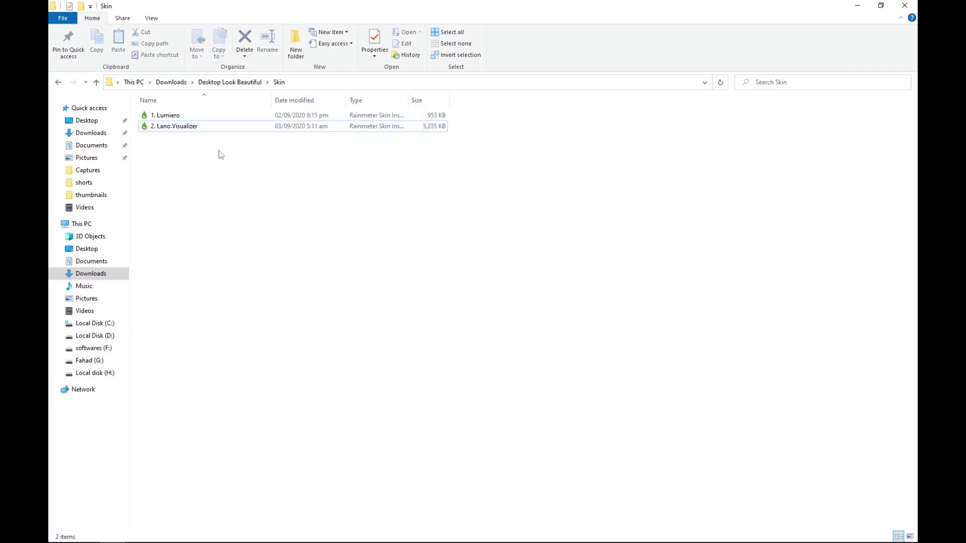
# Copy the three skin folders from Desktop Look Beautiful\More
pyautogui.click(215, 85)
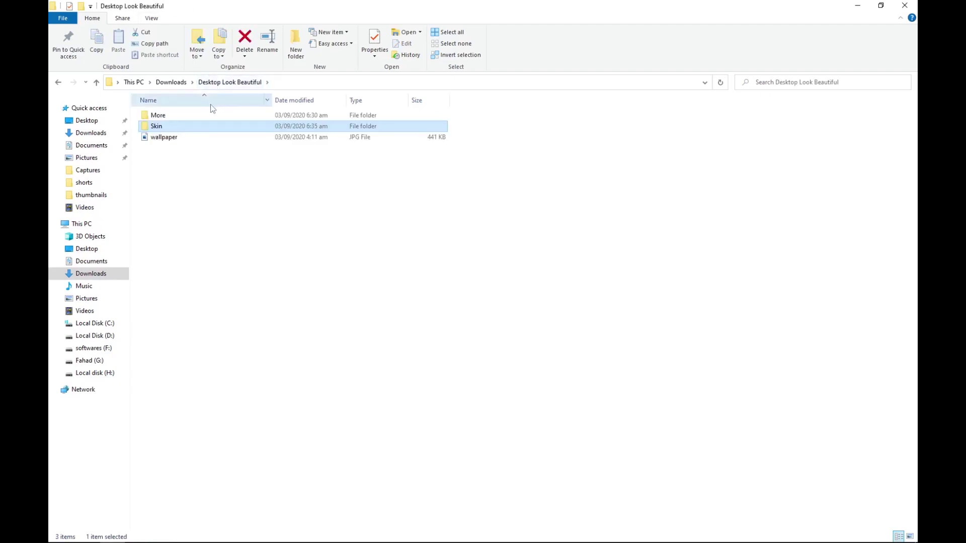
pyautogui.doubleClick(183, 116)
pyautogui.moveTo(352, 161); pyautogui.dragTo(251, 112)
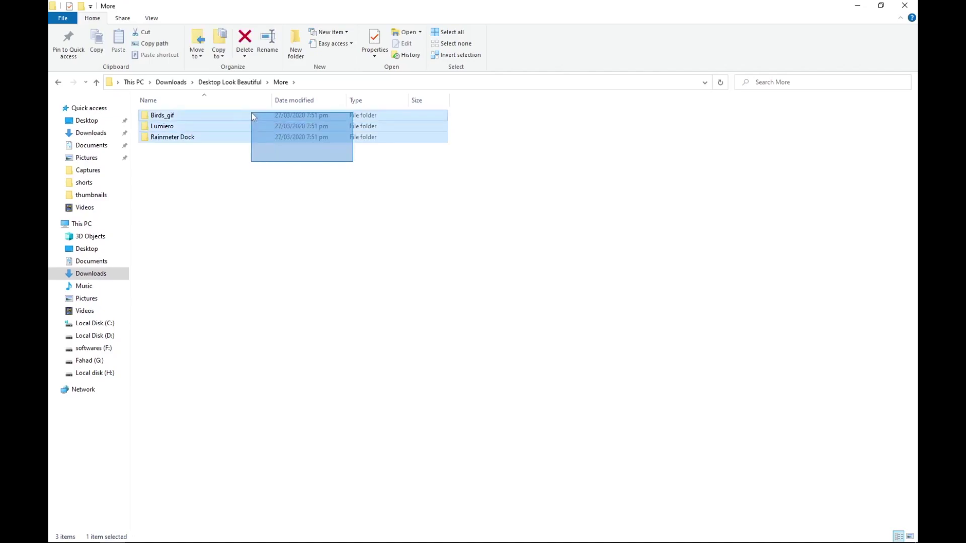
pyautogui.rightClick(251, 113)
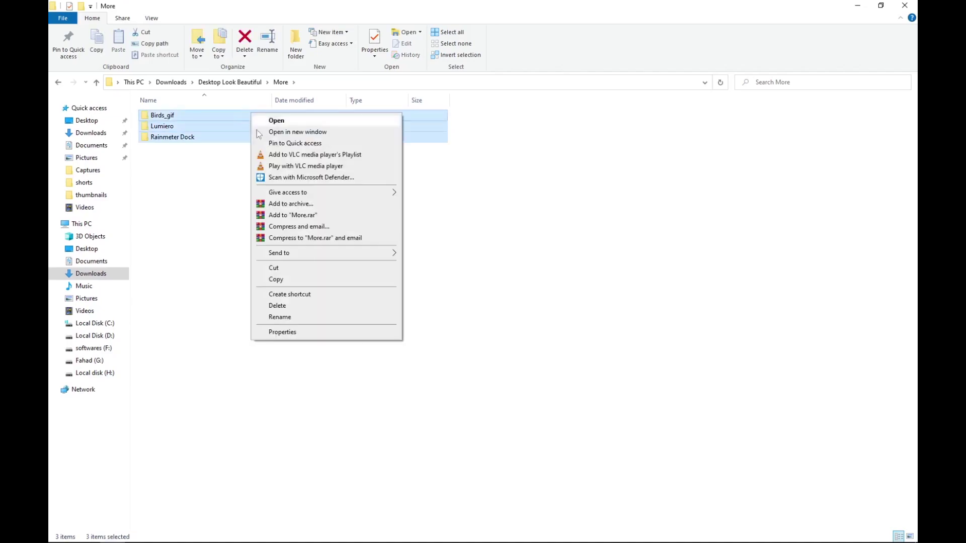
pyautogui.click(292, 280)
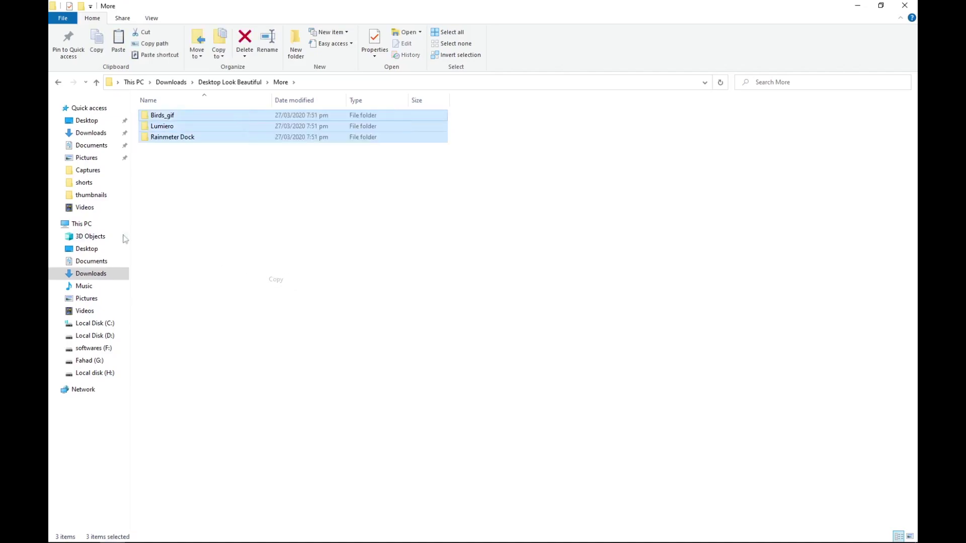
# Paste them into Documents\Rainmeter\Skins, replacing existing files, and close File Explorer
pyautogui.click(92, 146)
pyautogui.doubleClick(154, 136)
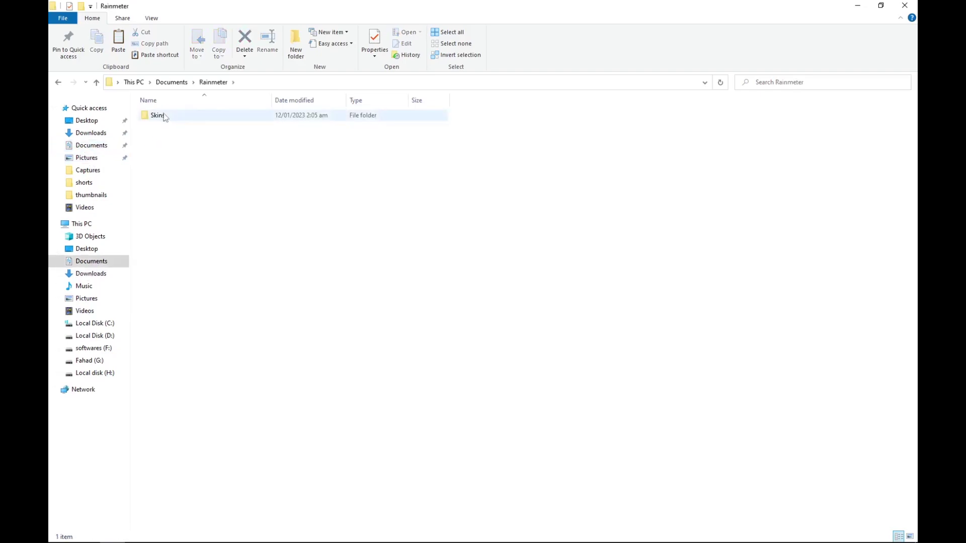
pyautogui.doubleClick(164, 116)
pyautogui.rightClick(301, 230)
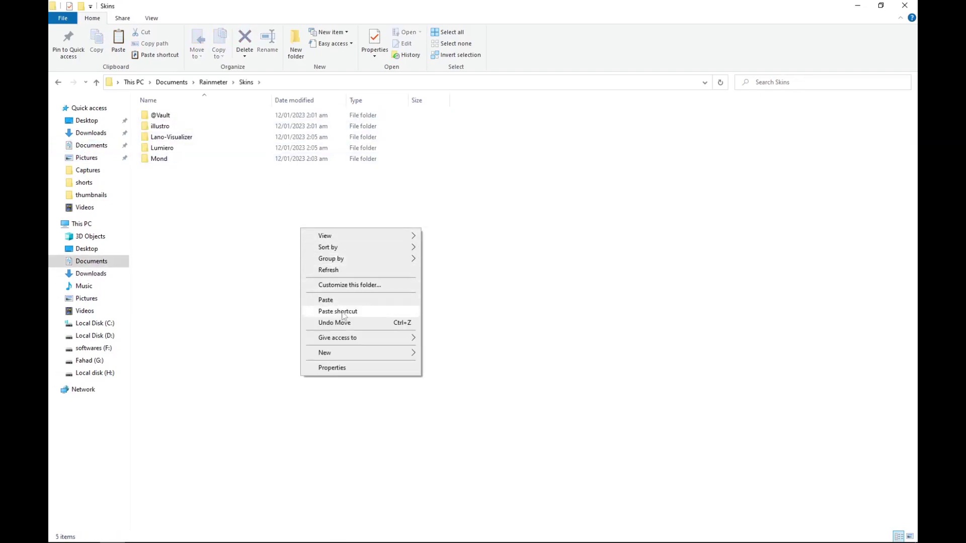
pyautogui.click(167, 173)
pyautogui.rightClick(197, 199)
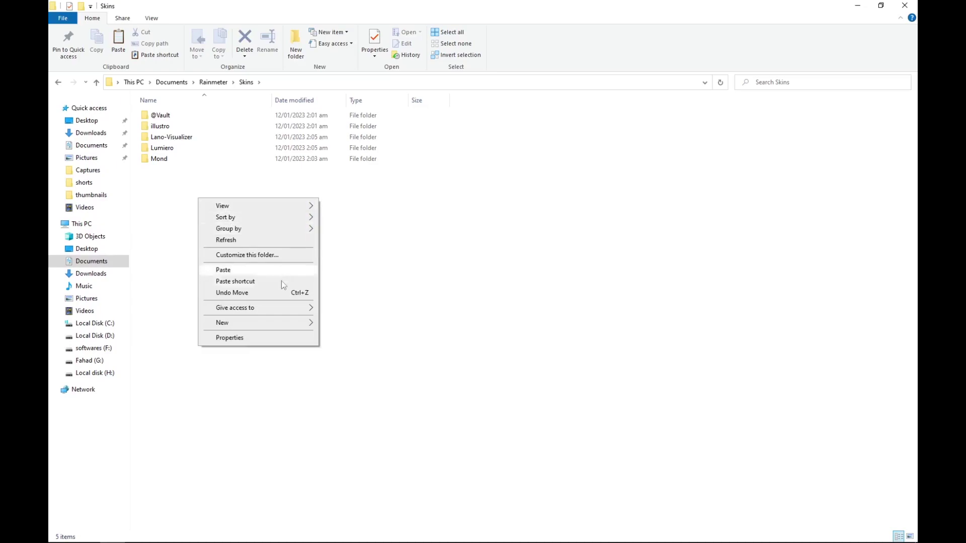
pyautogui.click(269, 268)
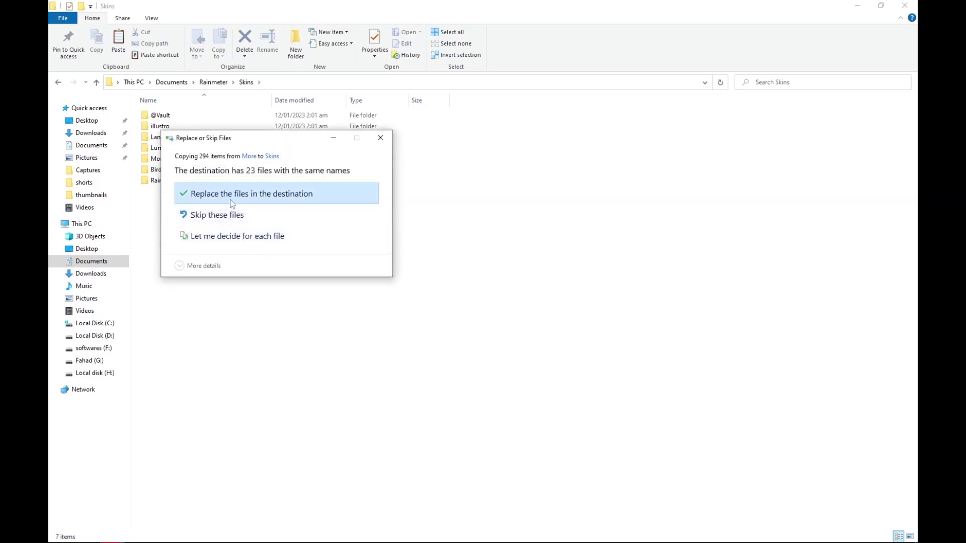
pyautogui.click(231, 202)
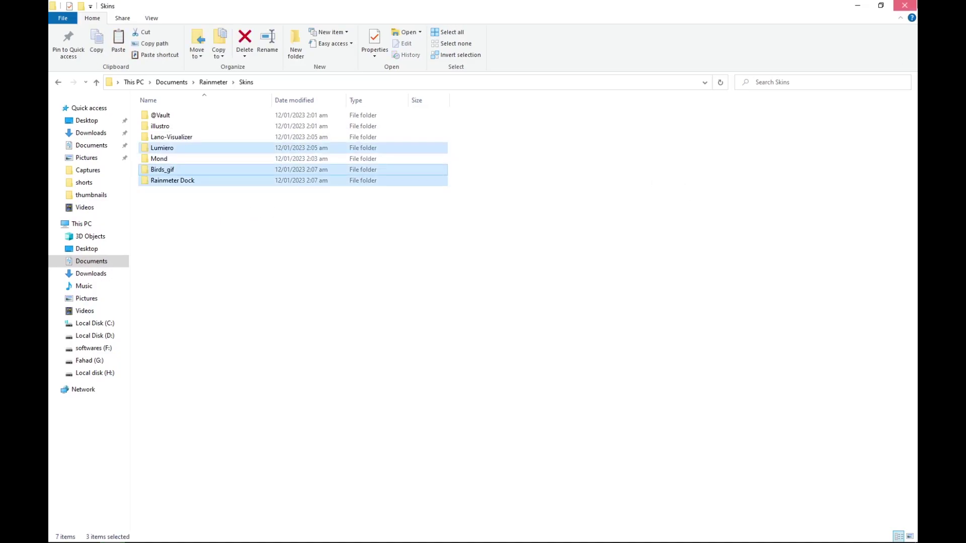
pyautogui.click(905, 6)
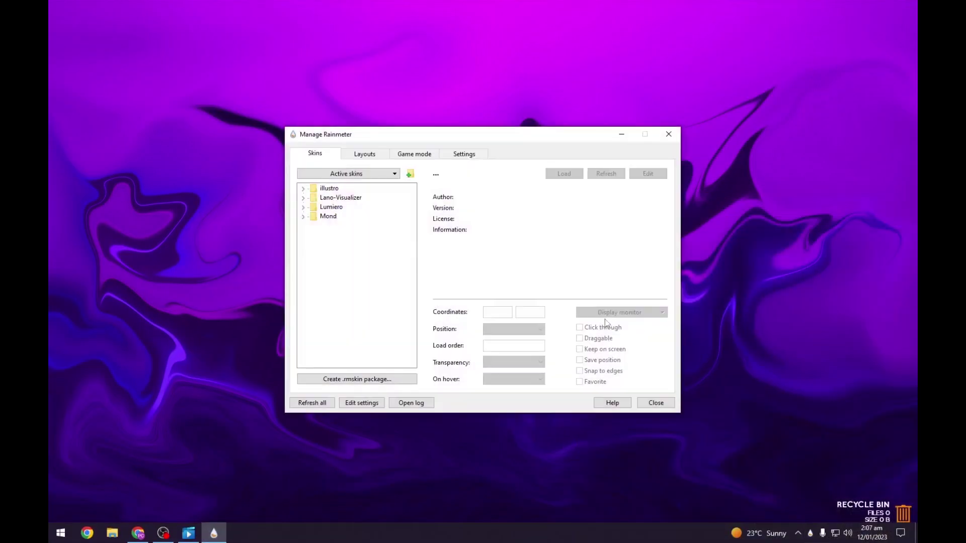
# Refresh the skin list and load the Lumiero Time.ini clock with position On desktop
pyautogui.click(322, 405)
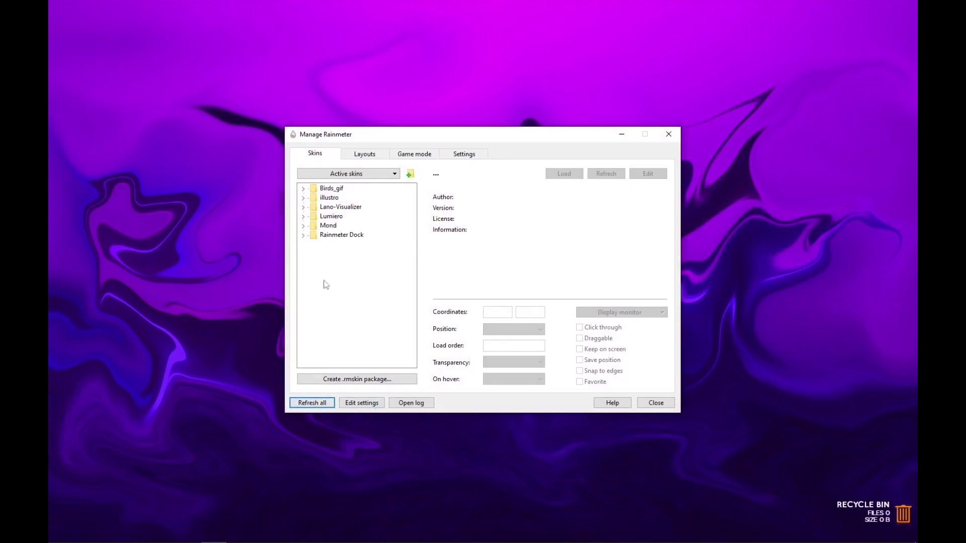
pyautogui.click(303, 217)
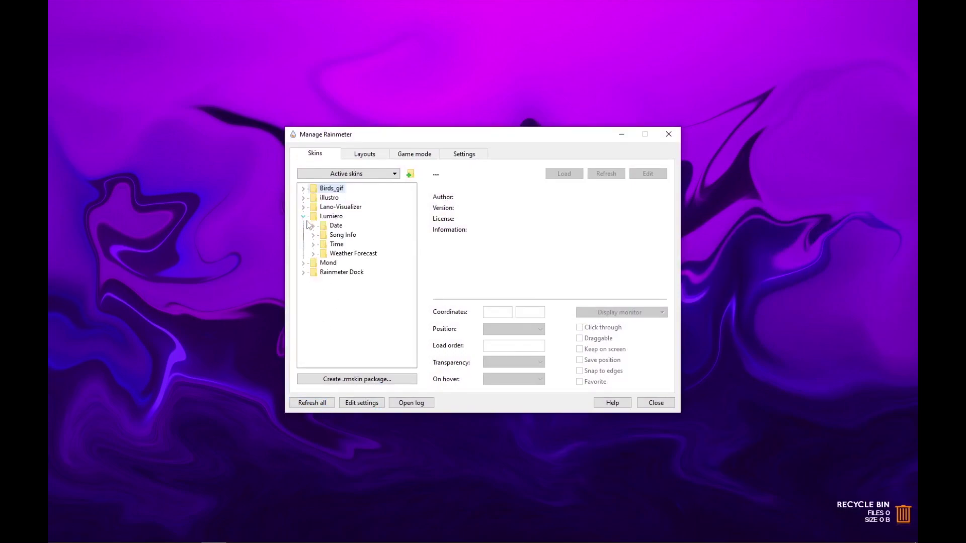
pyautogui.doubleClick(326, 244)
pyautogui.click(350, 253)
pyautogui.click(514, 330)
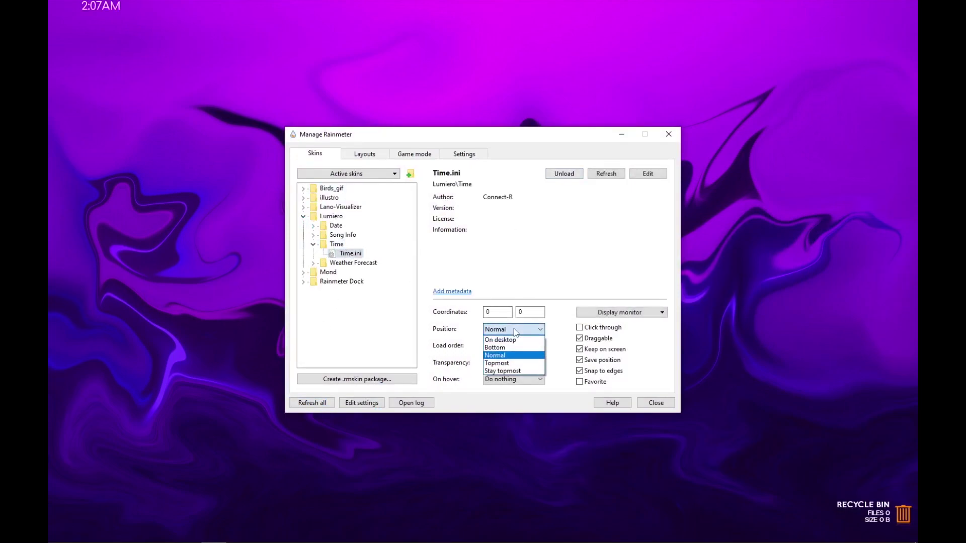
pyautogui.click(514, 340)
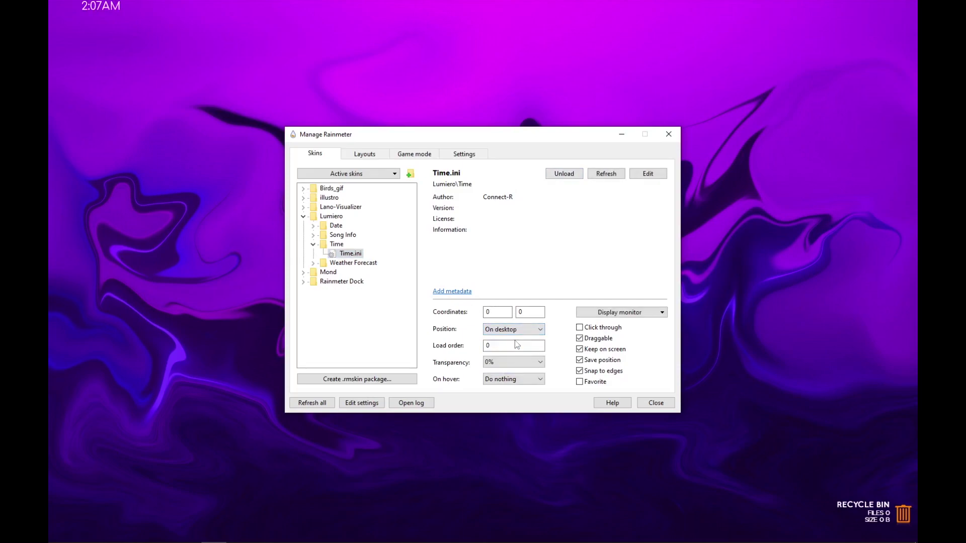
# Load Rainmeter Dock.ini with position On desktop
pyautogui.click(304, 281)
pyautogui.doubleClick(356, 291)
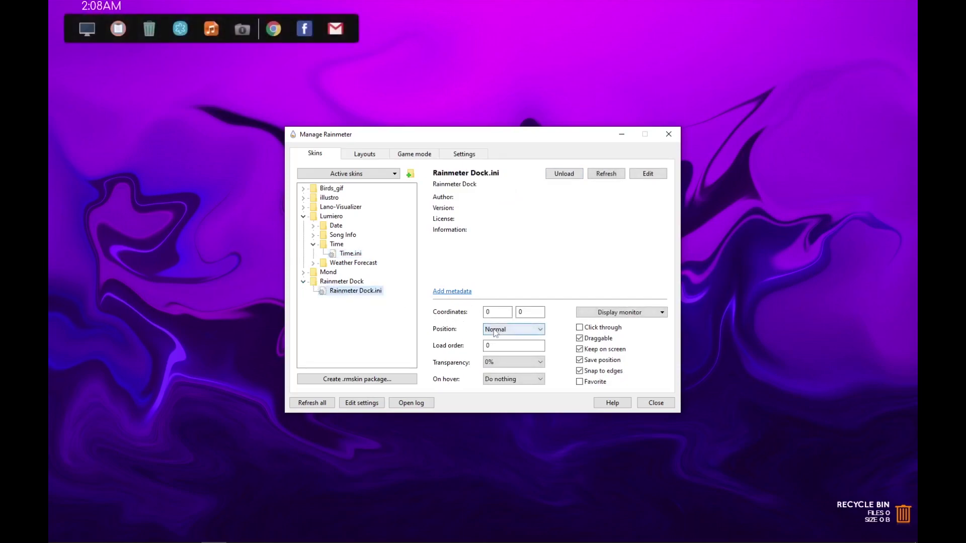
pyautogui.click(495, 331)
pyautogui.click(501, 341)
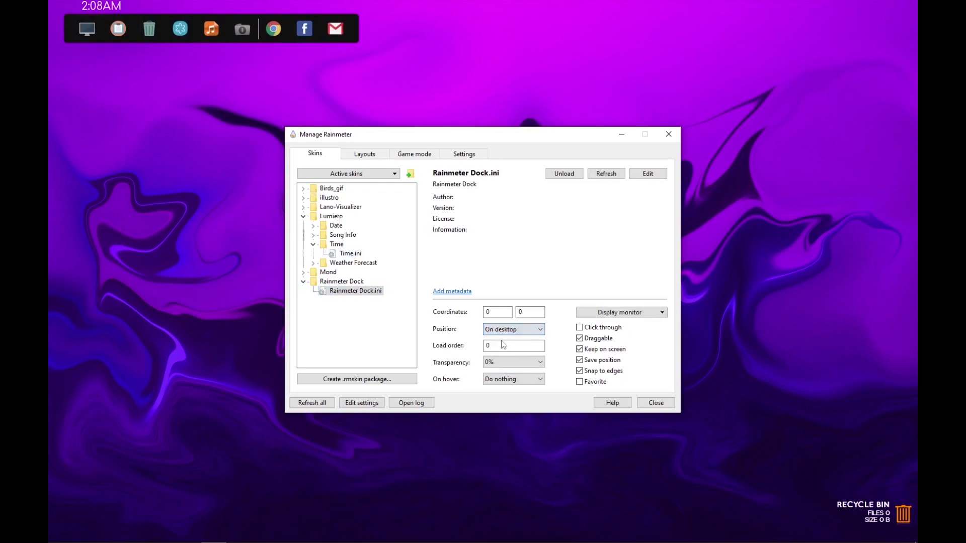
# Place the dock at bottom-centre and the clock just above THURSDAY
pyautogui.click(669, 133)
pyautogui.moveTo(205, 14); pyautogui.dragTo(475, 477)
pyautogui.moveTo(149, 72); pyautogui.dragTo(449, 185)
# Open the dock skin's code in a maximized Notepad window
pyautogui.rightClick(500, 477)
pyautogui.click(515, 440)
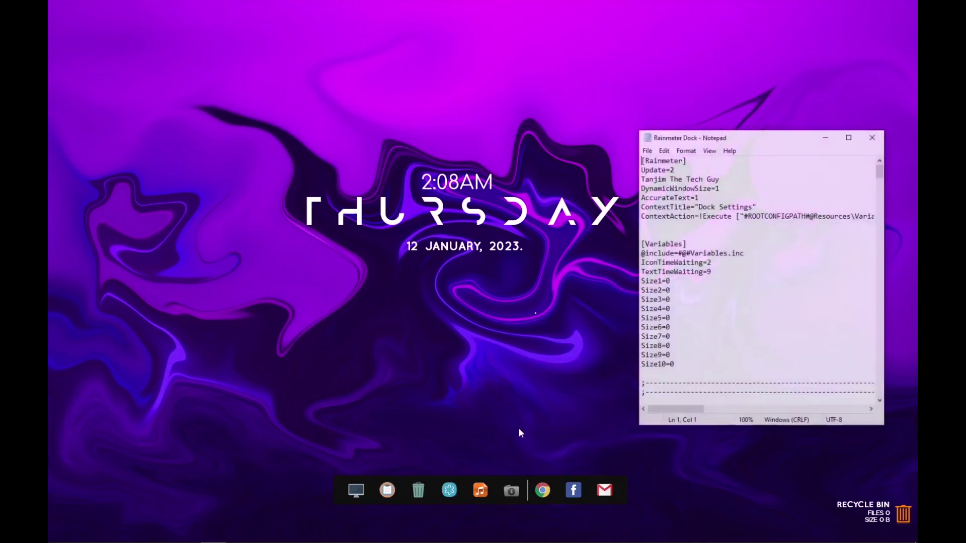
pyautogui.click(848, 137)
pyautogui.scroll(-20, 493, 232)
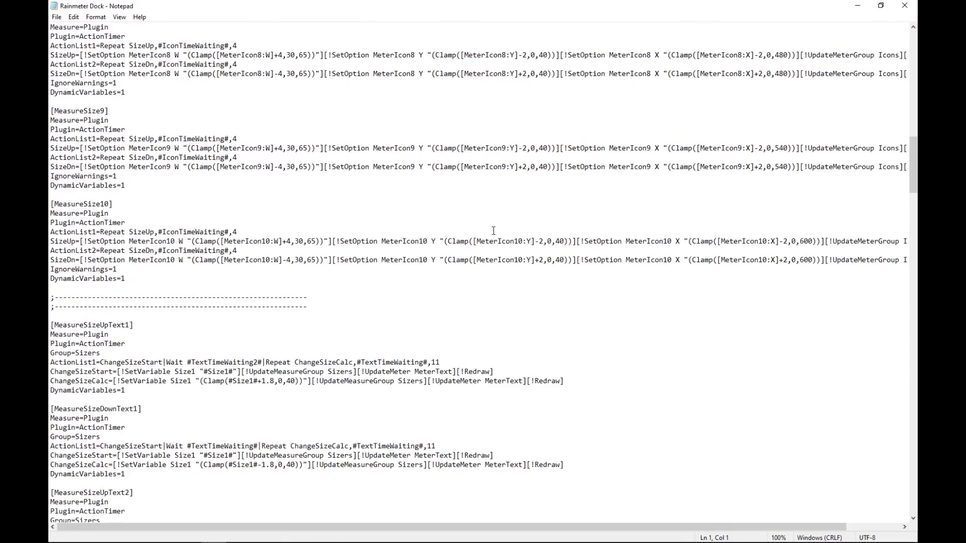
pyautogui.scroll(-20, 493, 232)
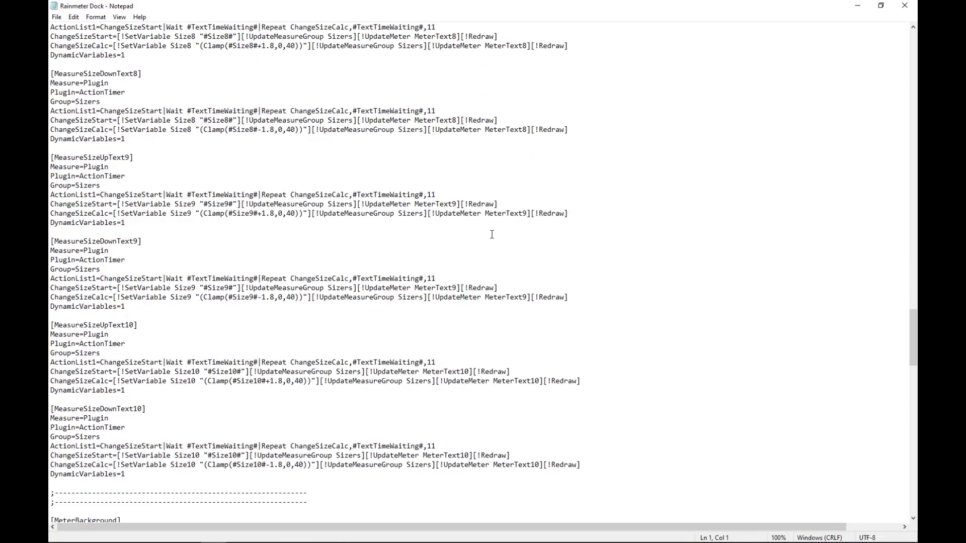
# Change the MeterBackground Fill Color to 255,255,255,5 and save the file
pyautogui.moveTo(226, 274); pyautogui.dragTo(244, 278)
pyautogui.write('255')
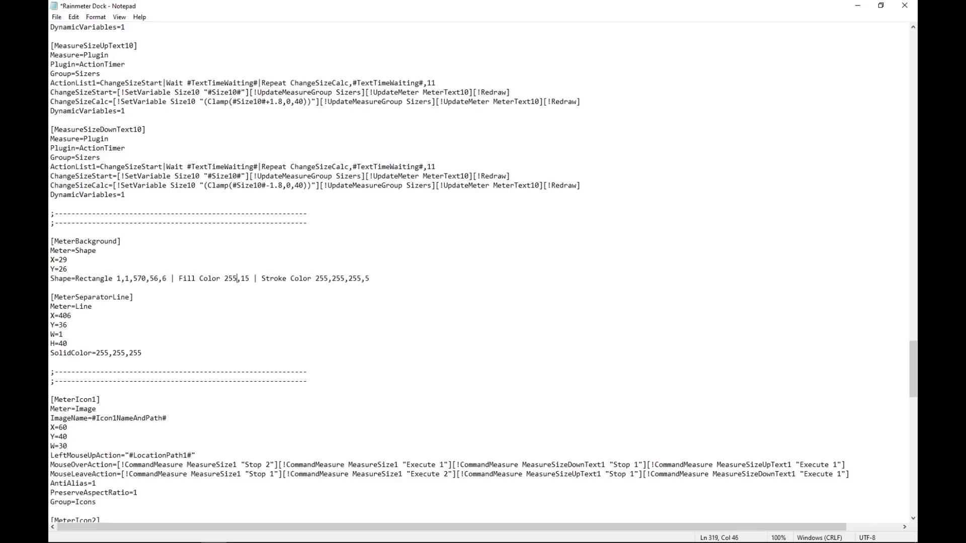
pyautogui.write(',255')
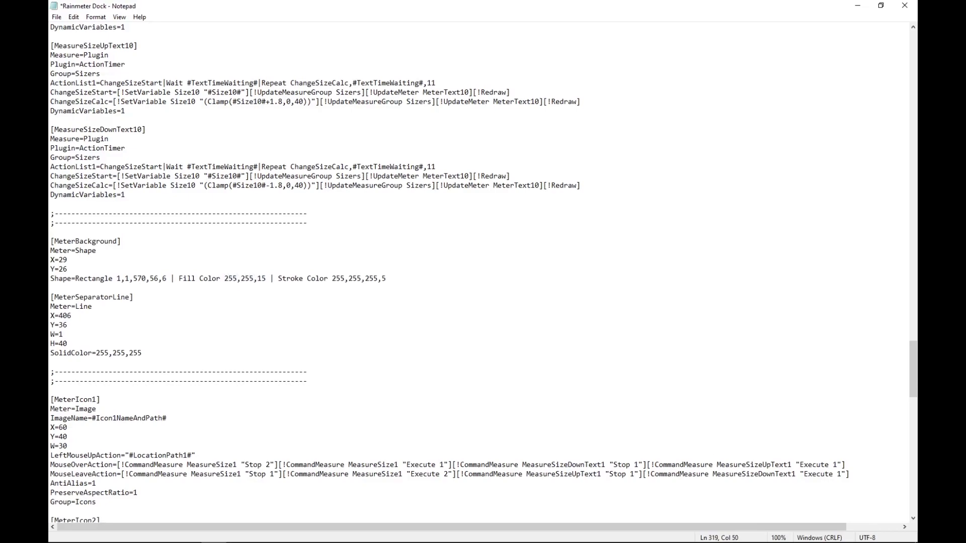
pyautogui.write(',255')
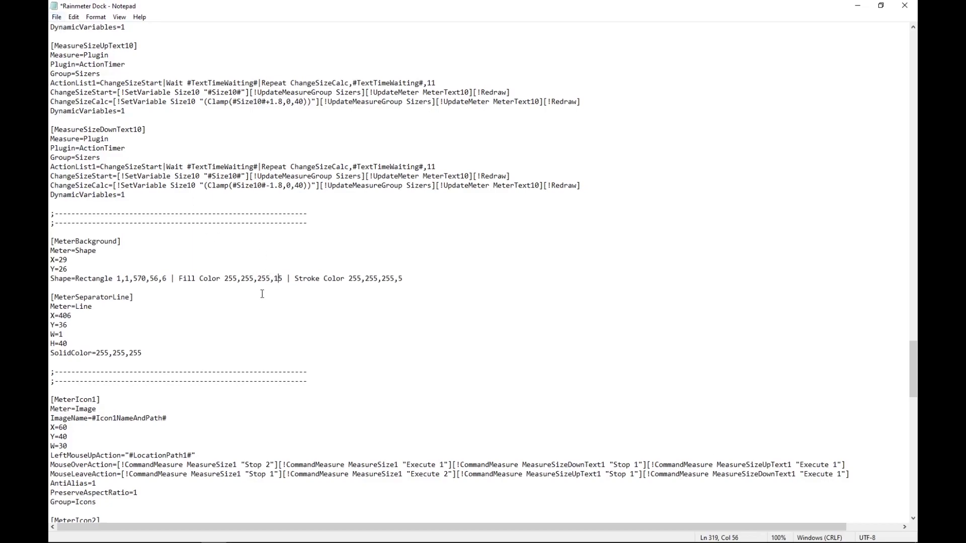
pyautogui.press('BackSpace')
pyautogui.click(56, 16)
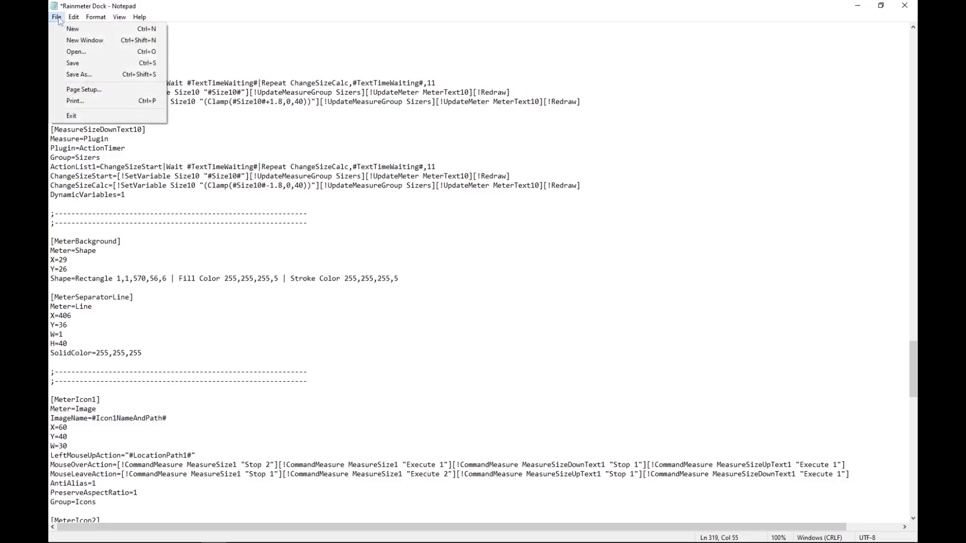
pyautogui.click(70, 62)
# Close Notepad and refresh the dock skin to apply its new background colour
pyautogui.click(905, 6)
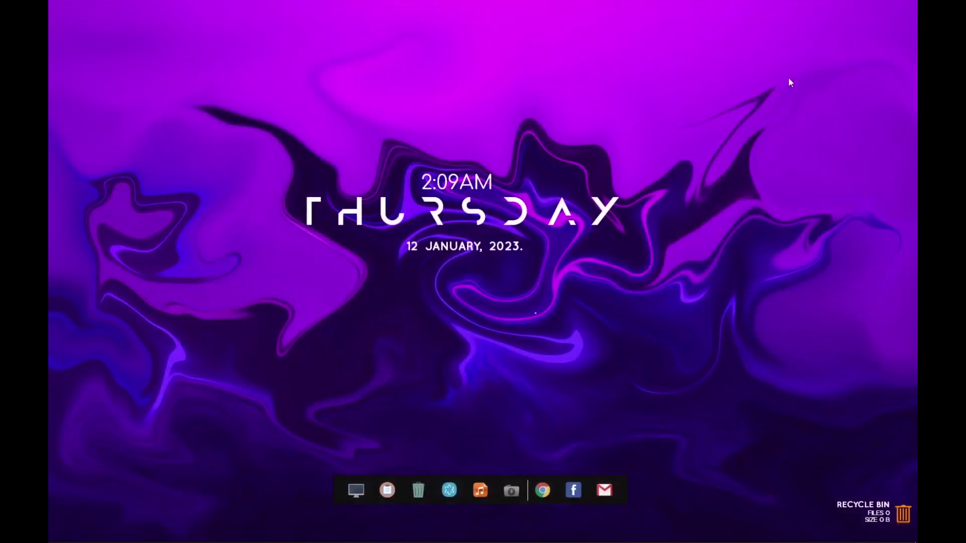
pyautogui.rightClick(502, 479)
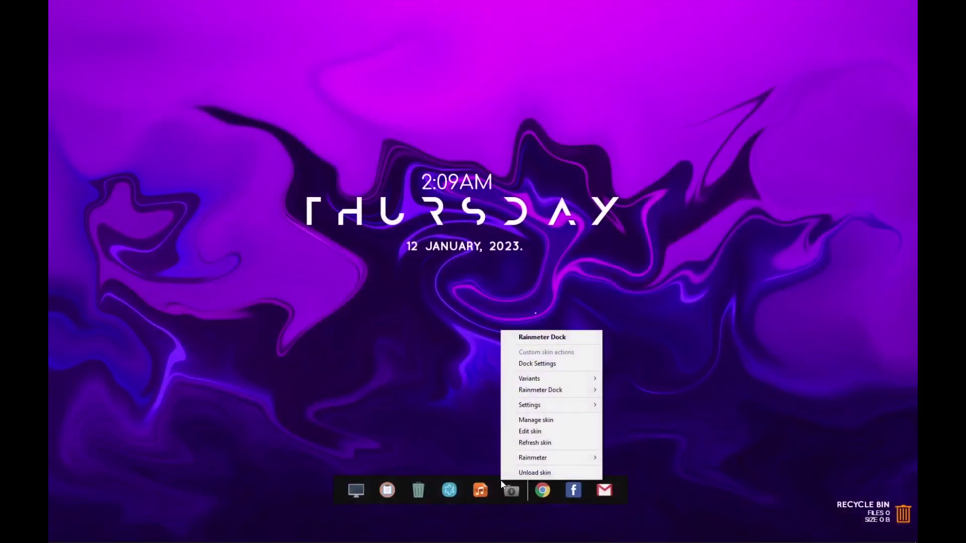
pyautogui.click(527, 443)
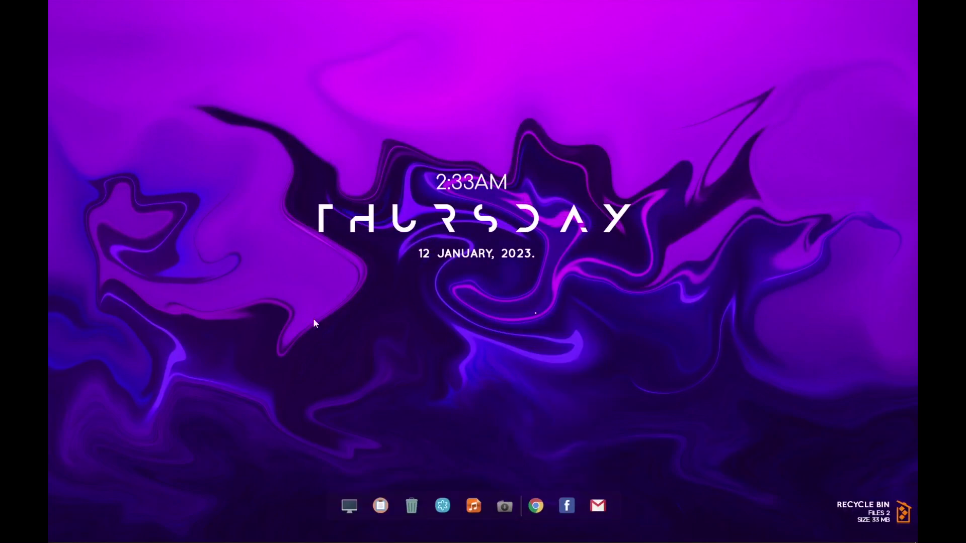
# Load Lano-Visualizer's visualizer.ini On desktop and expand its Settings folder
pyautogui.moveTo(156, 534)
pyautogui.click(156, 483)
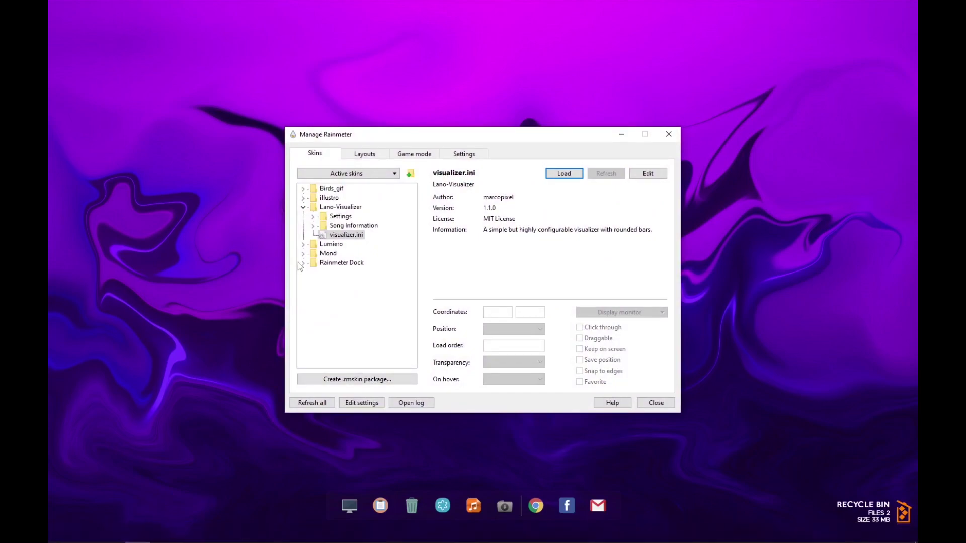
pyautogui.click(303, 207)
pyautogui.click(303, 207)
pyautogui.doubleClick(347, 235)
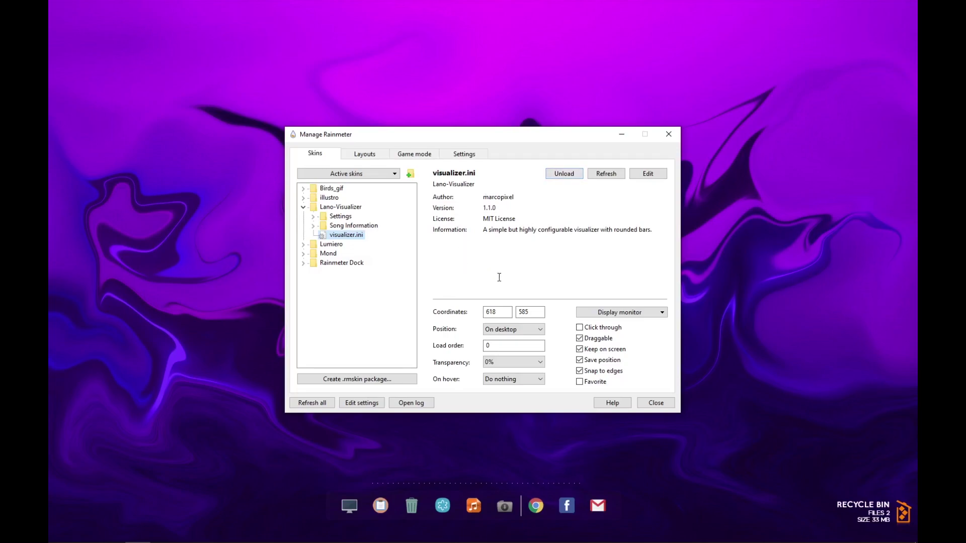
pyautogui.click(514, 329)
pyautogui.click(514, 338)
pyautogui.click(338, 216)
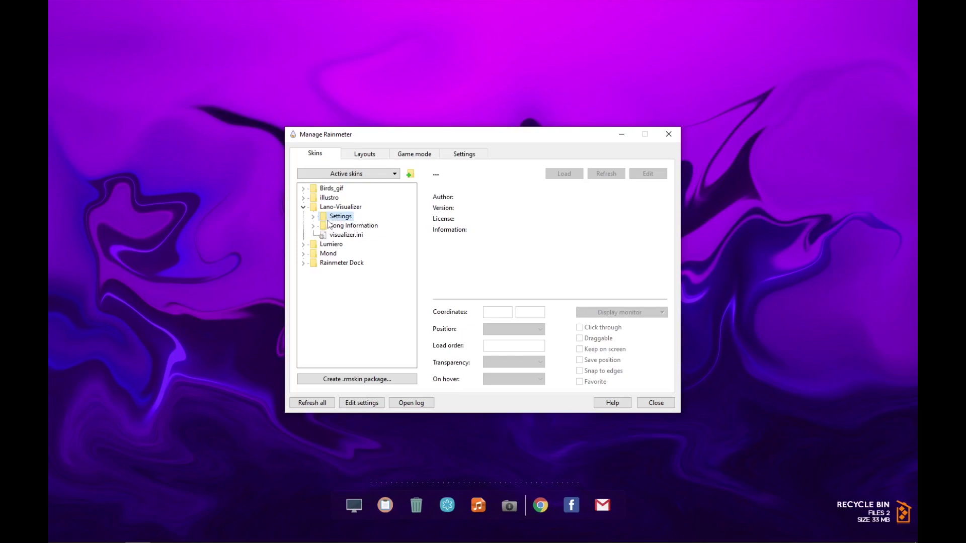
pyautogui.doubleClick(327, 219)
# Set visualizer scale to 0.06, bar width to 24px and bar gap to 8px
pyautogui.doubleClick(343, 235)
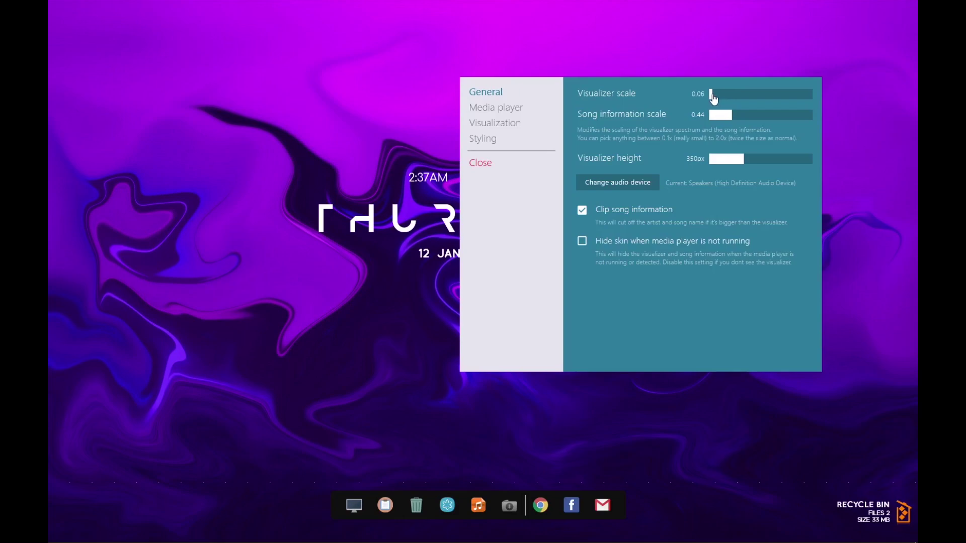
pyautogui.click(713, 118)
pyautogui.click(495, 122)
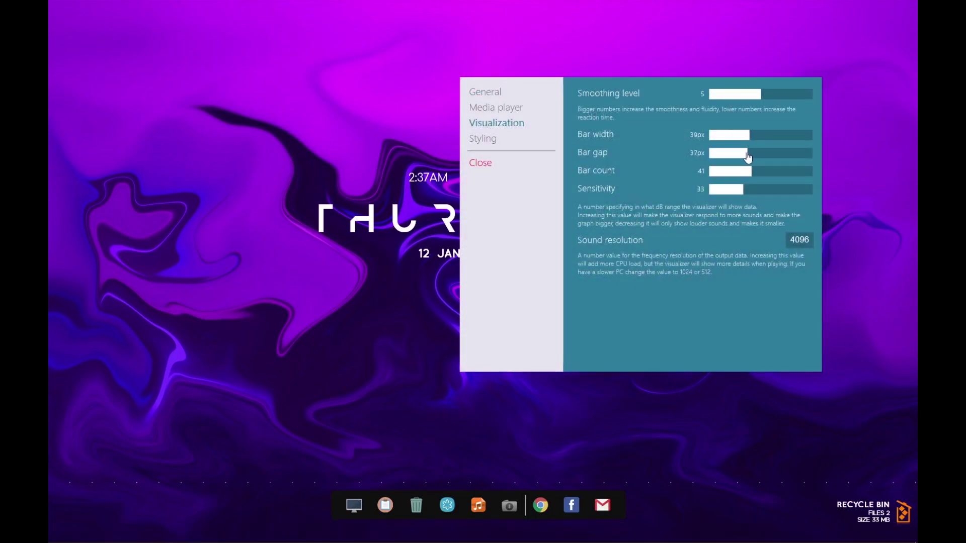
pyautogui.moveTo(745, 155); pyautogui.dragTo(723, 157)
pyautogui.moveTo(728, 156); pyautogui.dragTo(716, 157)
pyautogui.click(721, 136)
pyautogui.moveTo(718, 141); pyautogui.dragTo(731, 144)
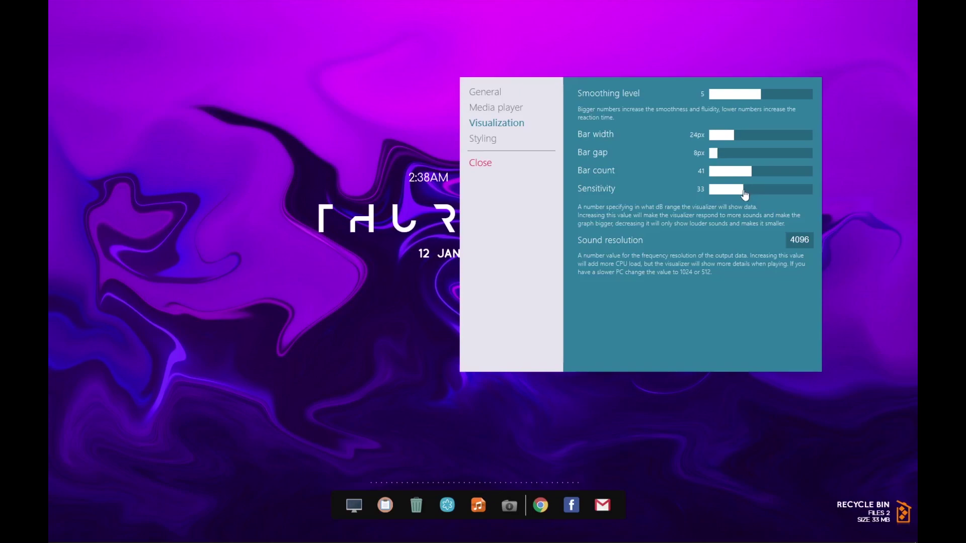
# Close the Lano Visualizer settings panel
pyautogui.click(486, 166)
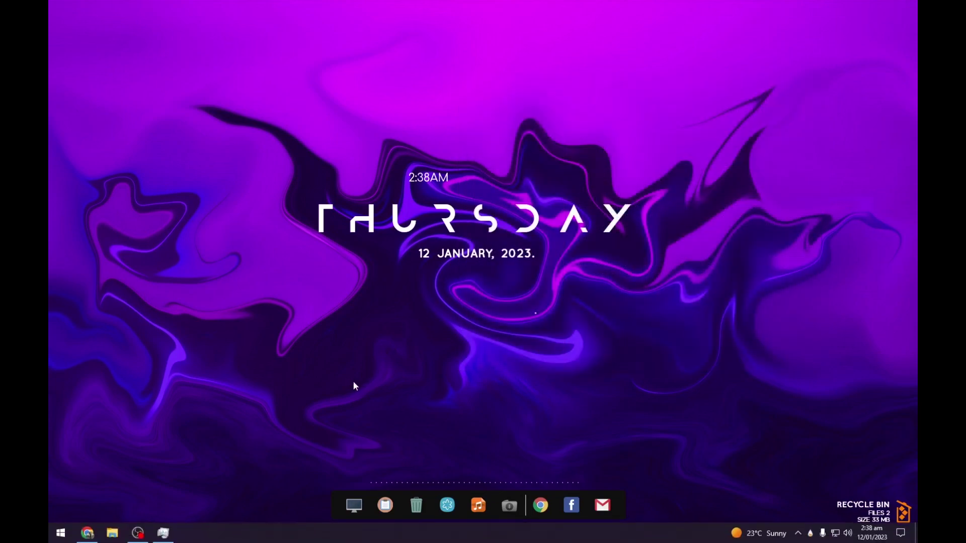